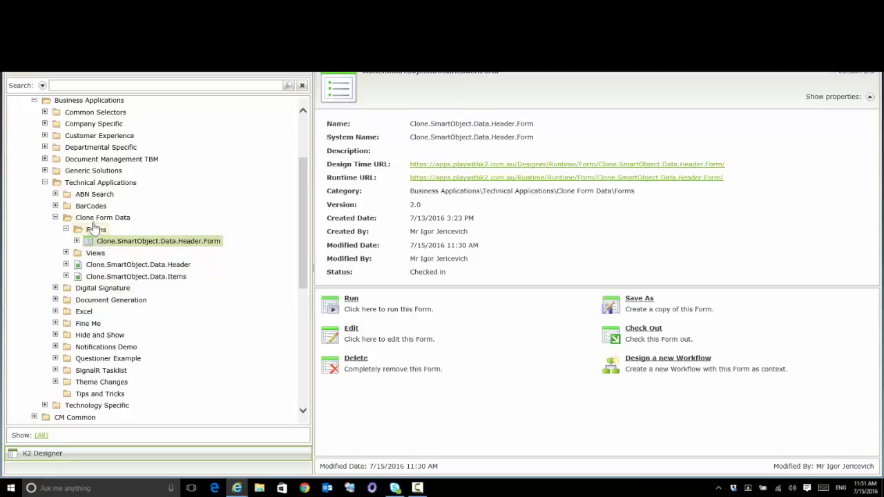
Open the Clone.SmartObject.Data.Header SmartObject in the Clone Form Data category and examine its property definitions.
left_click(105, 219)
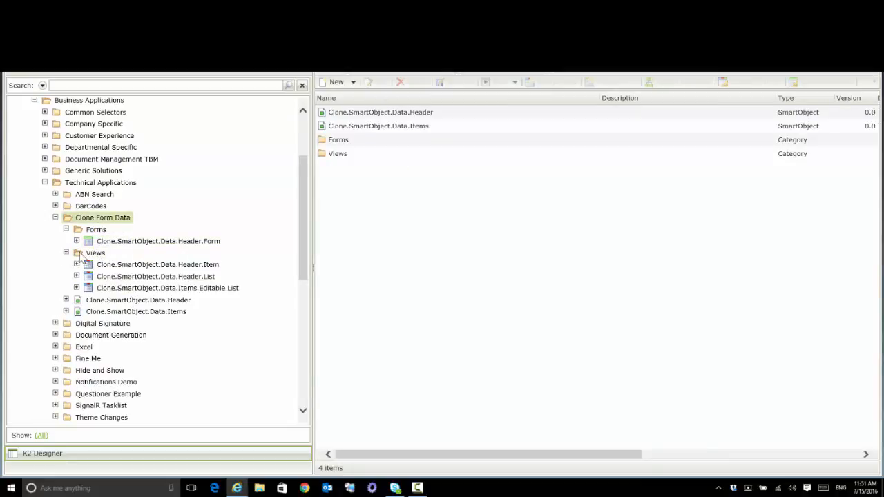
scroll(166, 270, "down", 1)
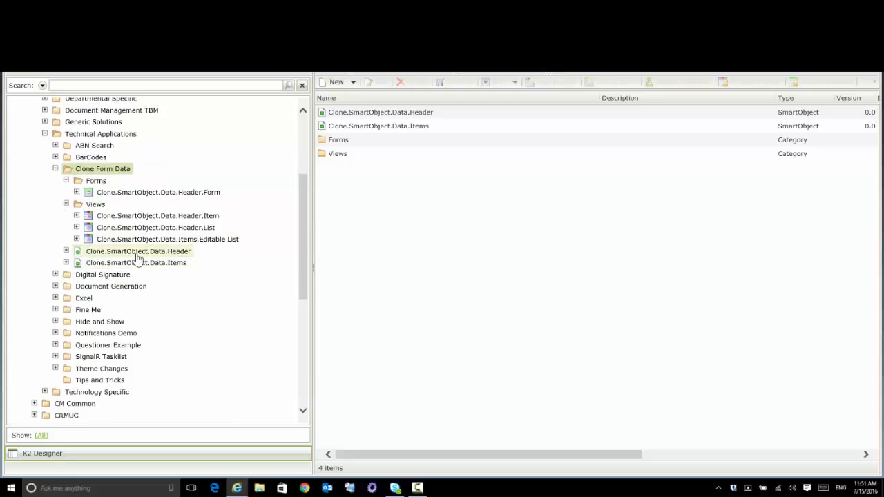
left_click(137, 252)
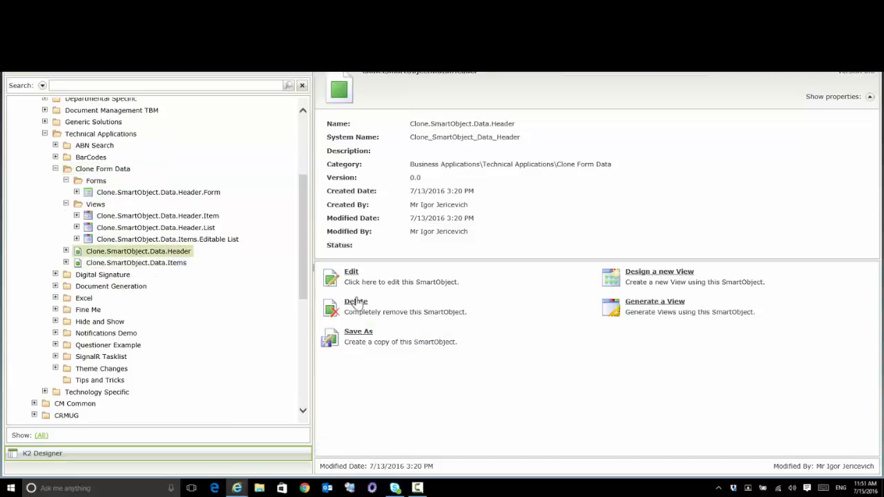
left_click(364, 284)
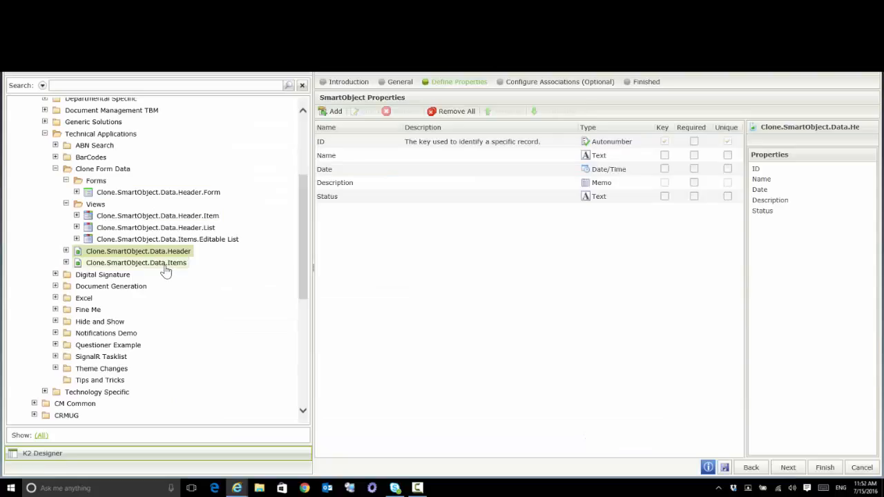
Examine the property definitions of the Clone.SmartObject.Data.Items SmartObject against the running form, and close the definition without changes.
left_click(164, 265)
left_click(489, 301)
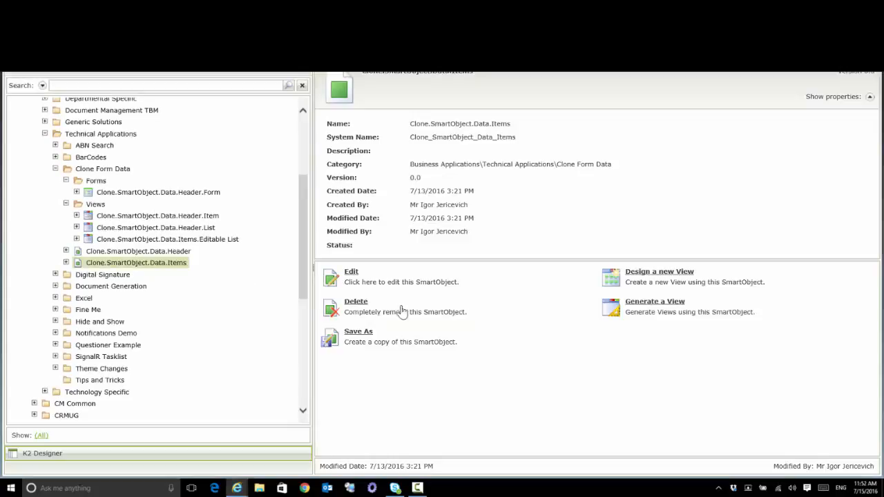
left_click(362, 281)
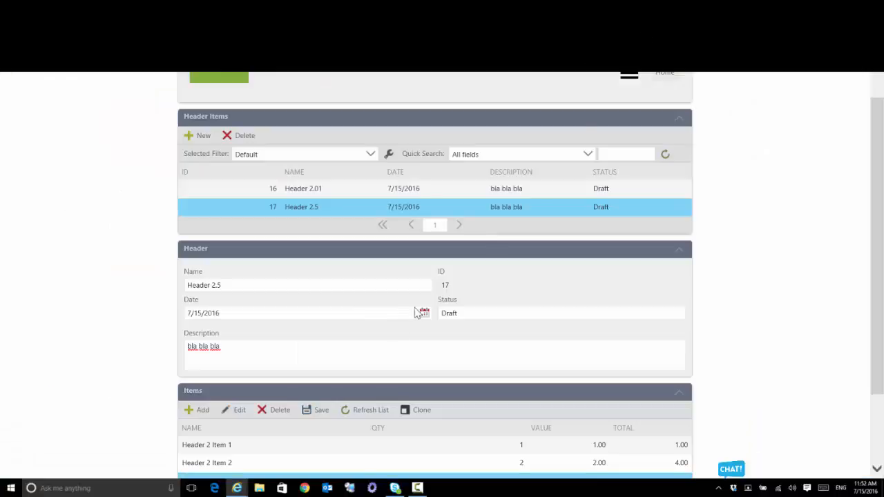
scroll(375, 355, "down", 2)
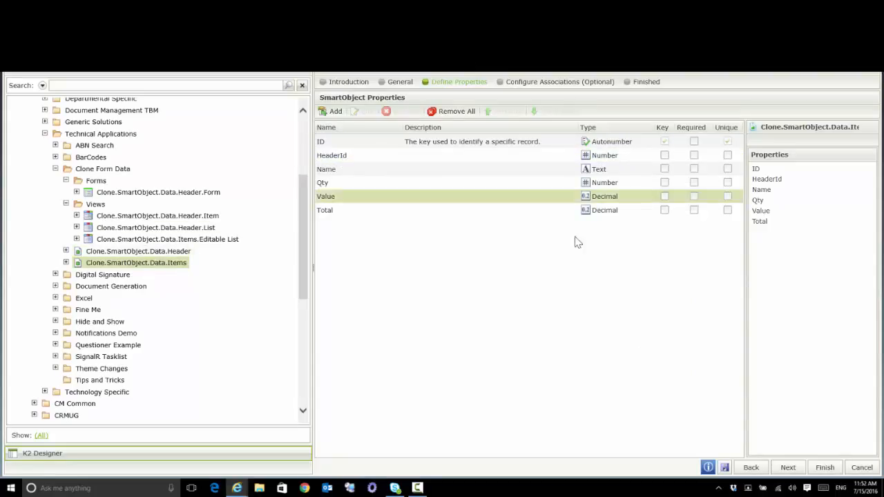
left_click(862, 467)
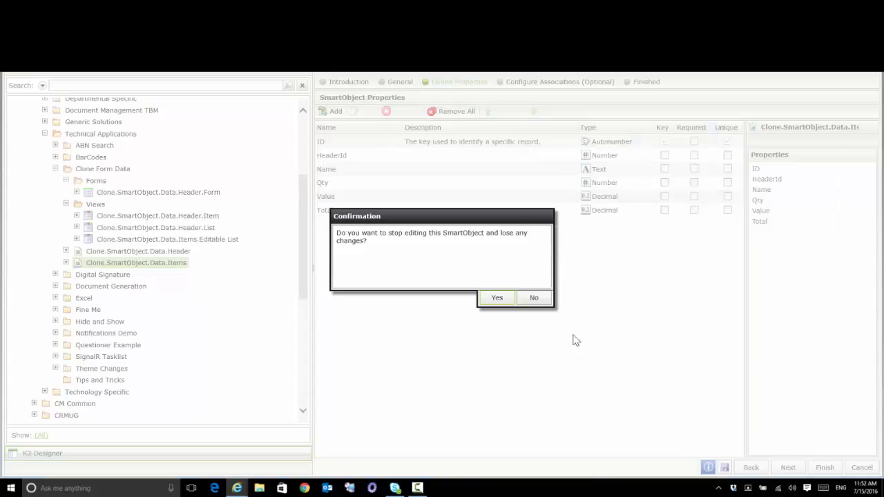
left_click(498, 299)
Open the Clone.SmartObject.Data.Header.Item view for editing.
left_click(164, 252)
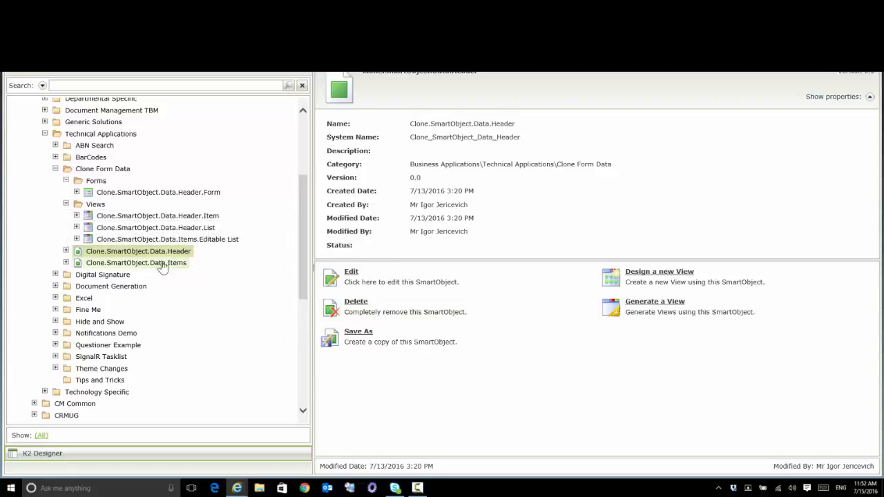
left_click(212, 220)
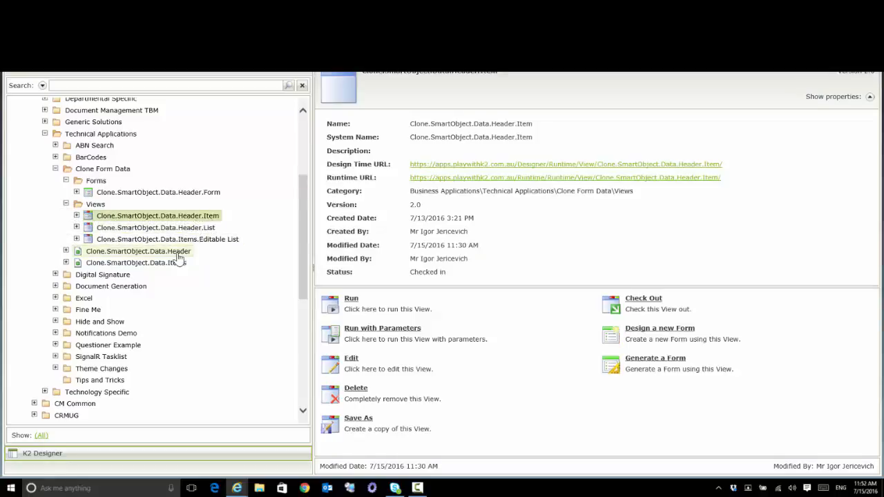
scroll(188, 248, "up", 2)
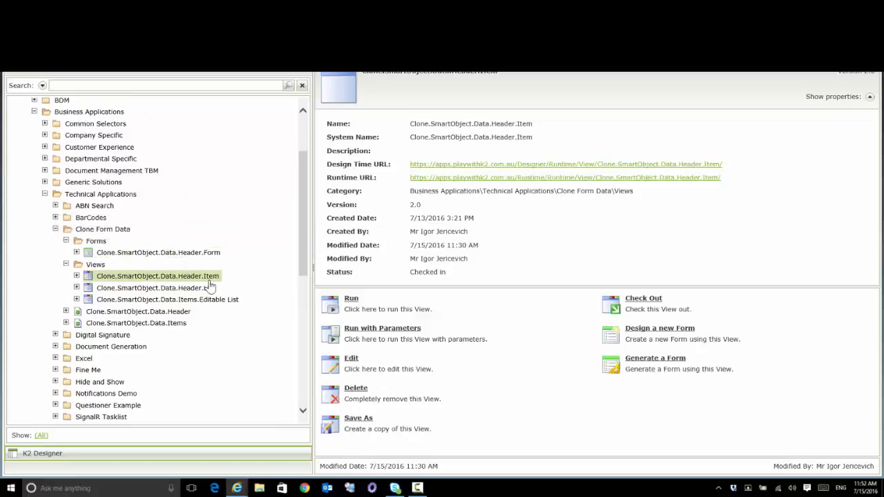
left_click(361, 367)
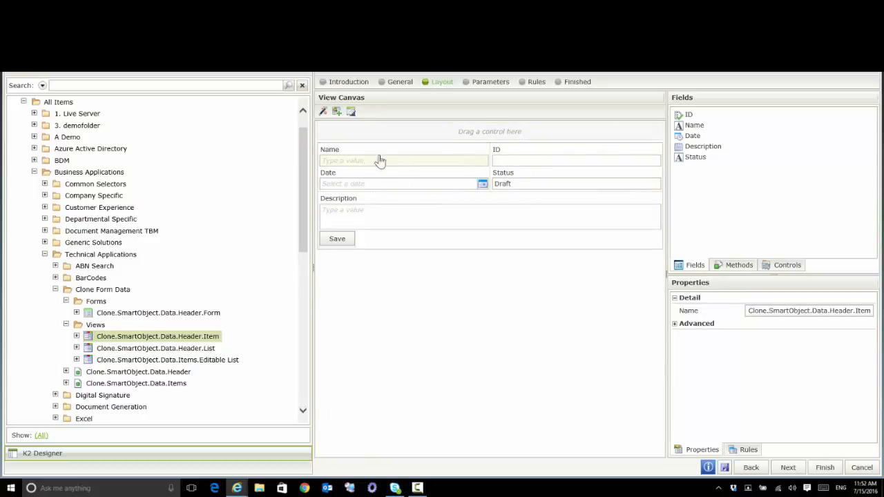
Review the ID text box's Read-Only setting and make the Date calendar control read-only.
left_click(534, 163)
left_click(496, 298)
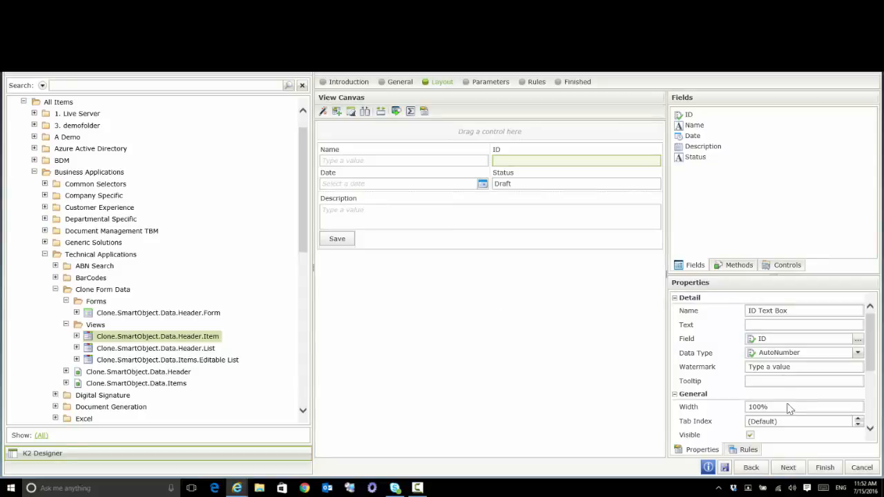
scroll(789, 408, "down", 2)
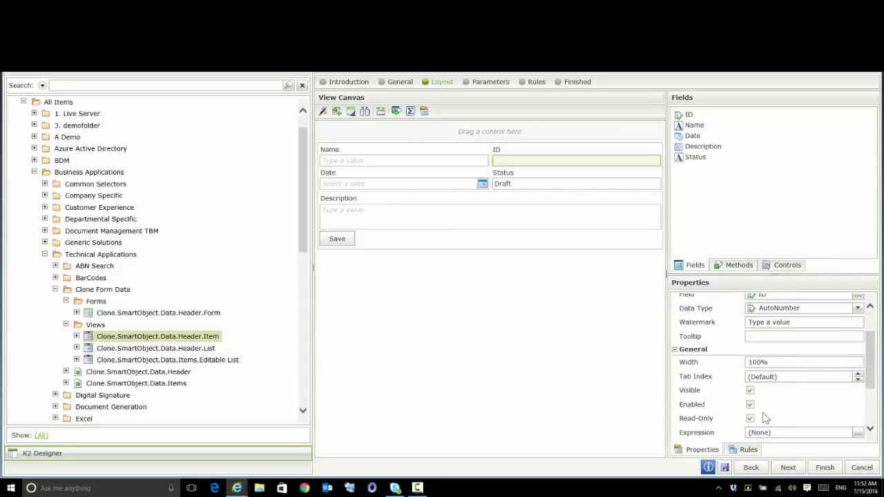
left_click(544, 190)
left_click(384, 186)
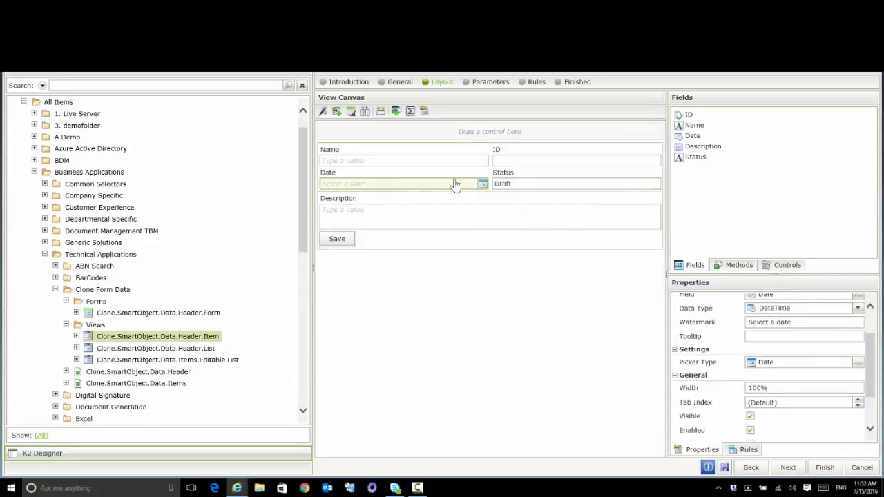
scroll(732, 390, "down", 2)
left_click(750, 399)
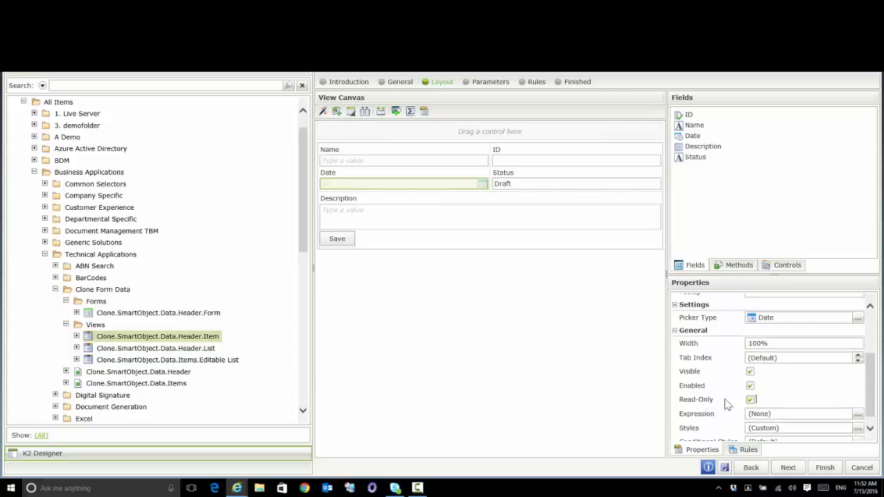
Examine the Name text box, the available SmartObject methods and the Save button's properties in the view layout.
left_click(381, 166)
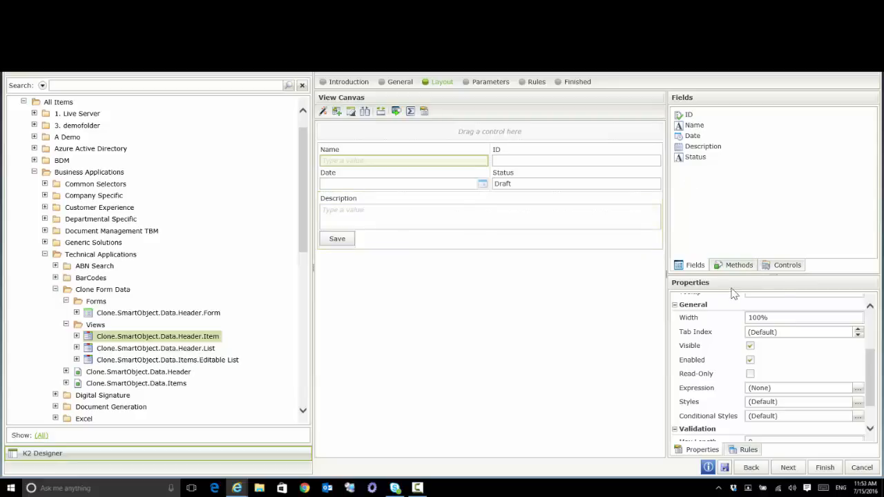
left_click(739, 265)
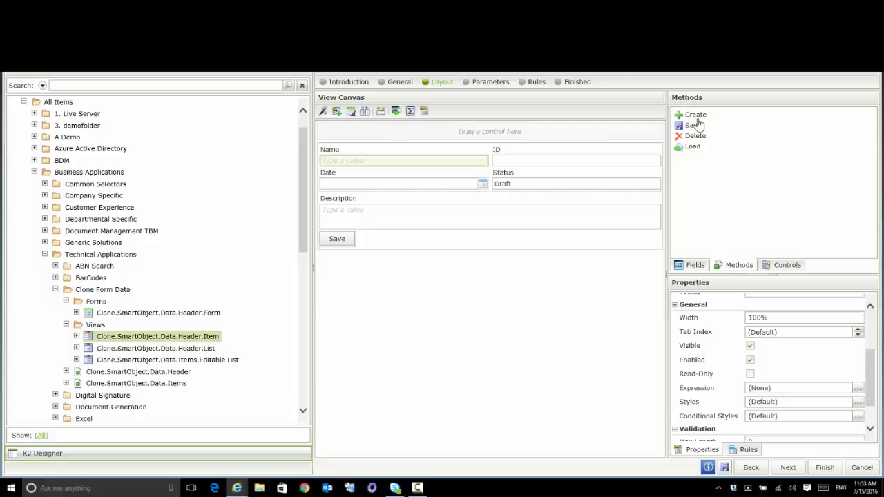
left_click(457, 245)
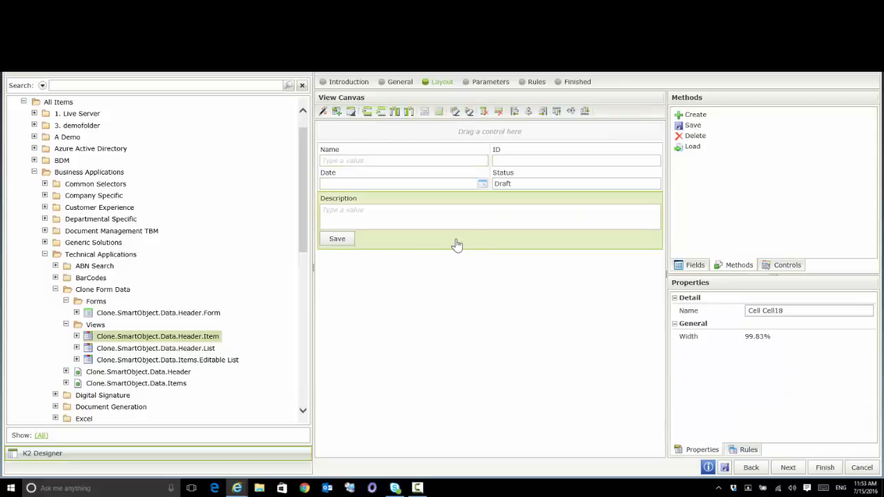
left_click(338, 240)
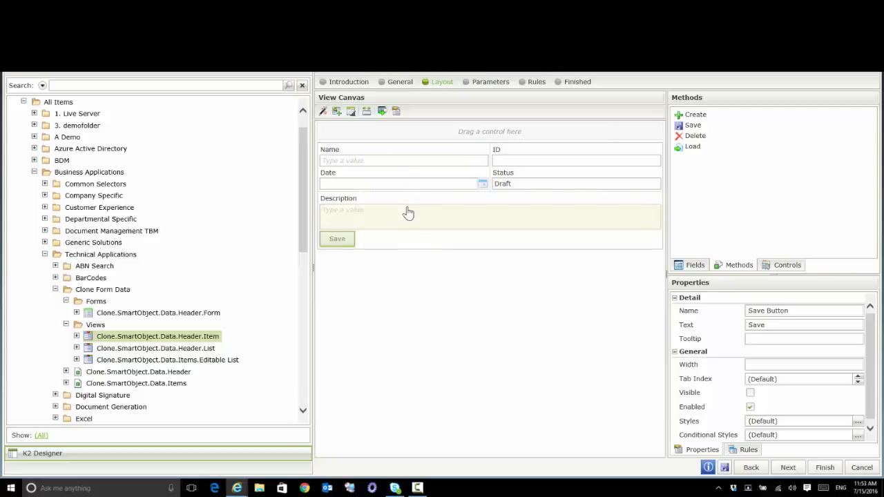
Review the view's parameters and the Initialize rule, including its Transfer Data mapping for the Date calendar.
left_click(488, 84)
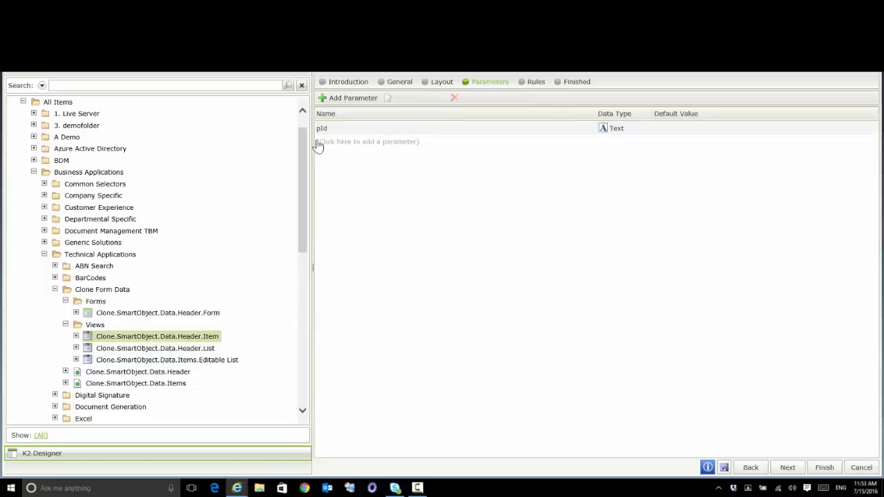
left_click(537, 90)
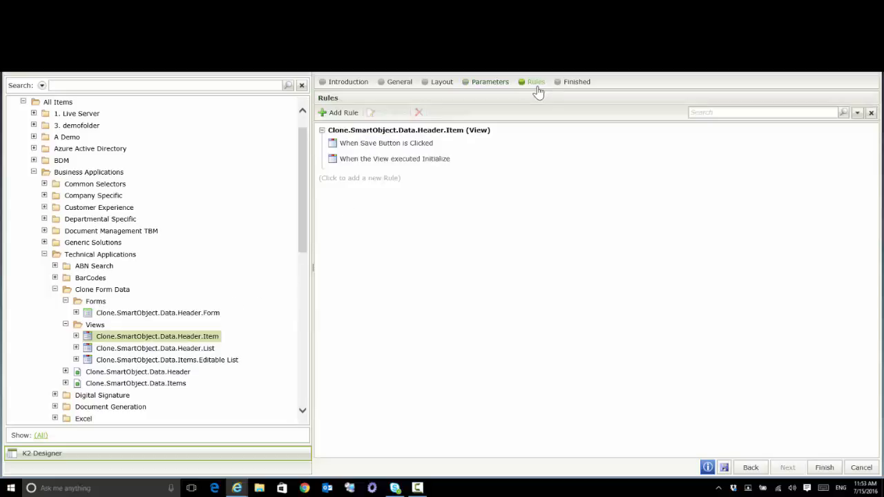
left_click(418, 161)
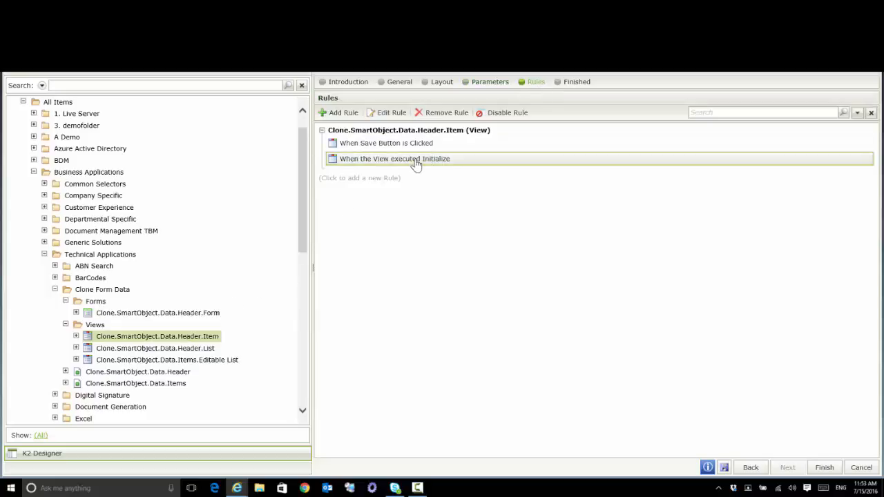
left_click(394, 116)
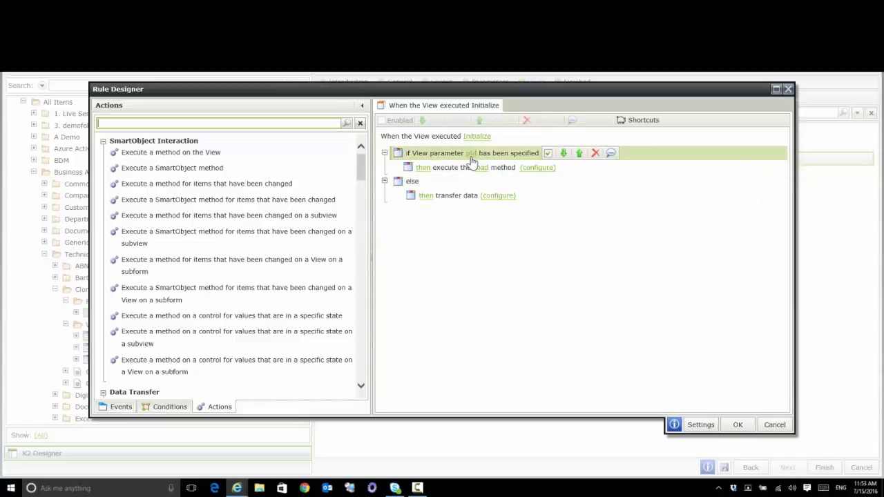
left_click(497, 197)
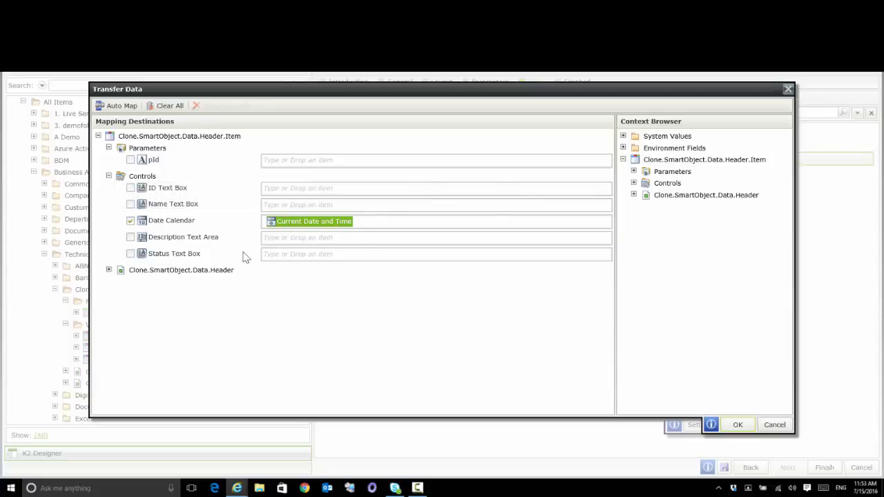
left_click(737, 424)
left_click(738, 424)
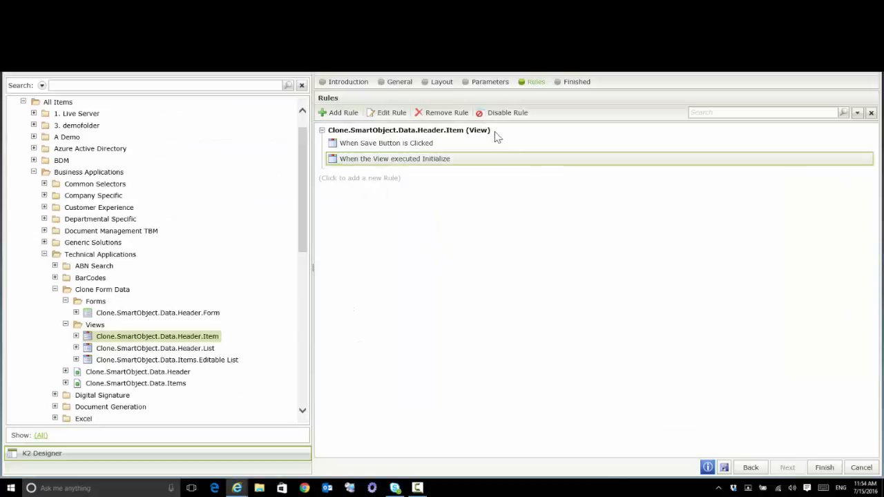
Check the Status text box and Save button properties in the layout, and finish editing the view.
left_click(440, 83)
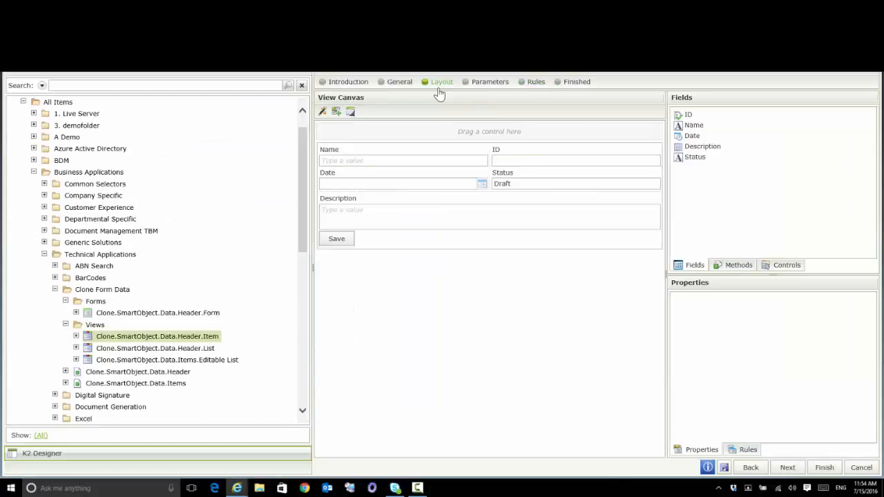
left_click(527, 188)
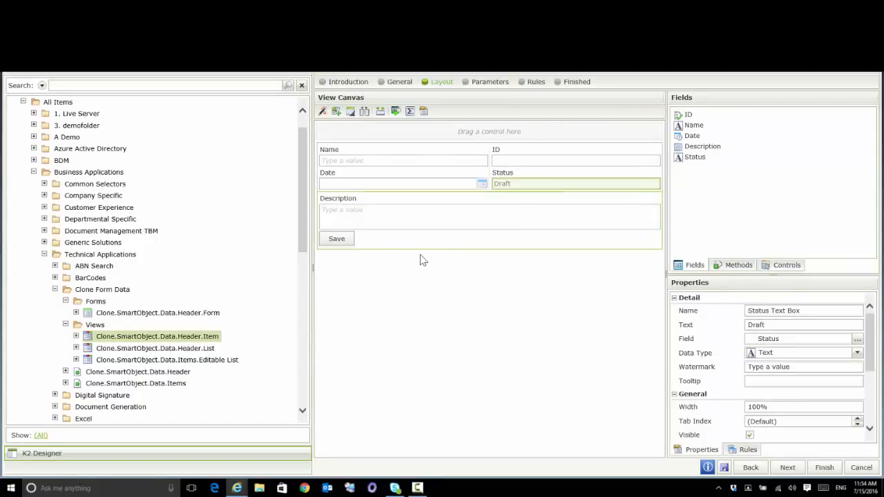
left_click(339, 243)
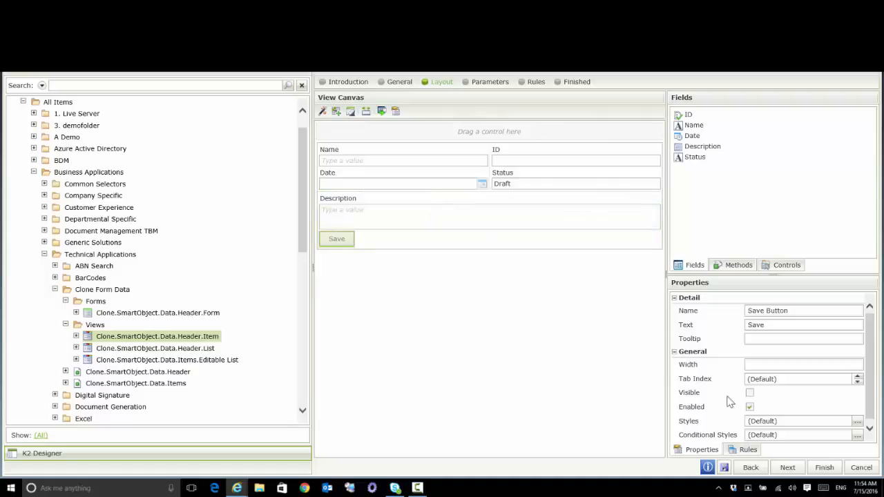
left_click(823, 467)
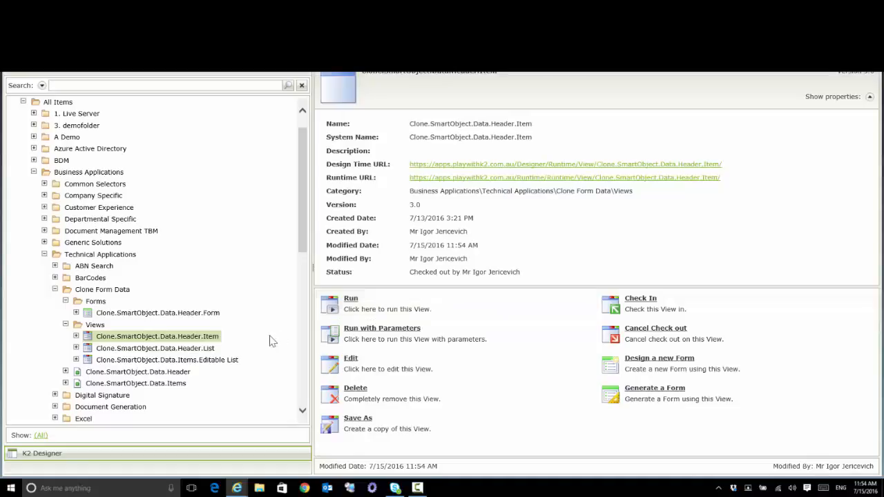
Try generating an Editable List view from the Clone.SmartObject.Data.Items SmartObject.
left_click(182, 365)
scroll(183, 370, "down", 3)
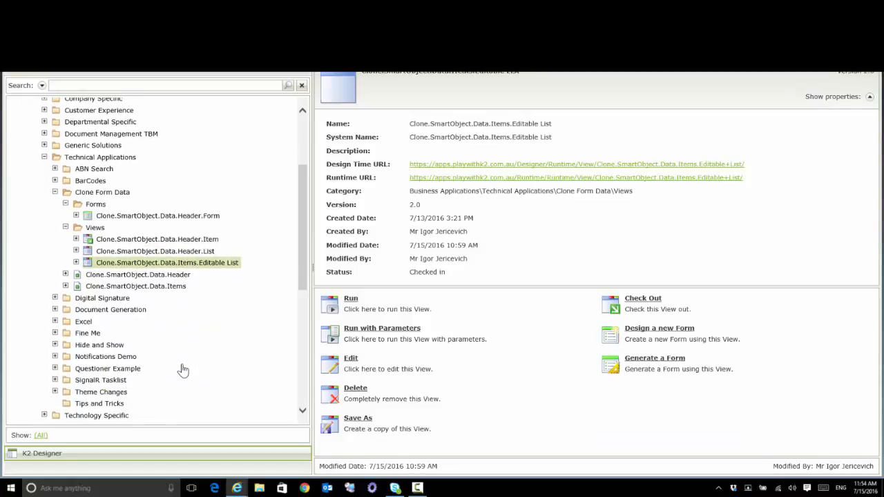
scroll(168, 296, "up", 2)
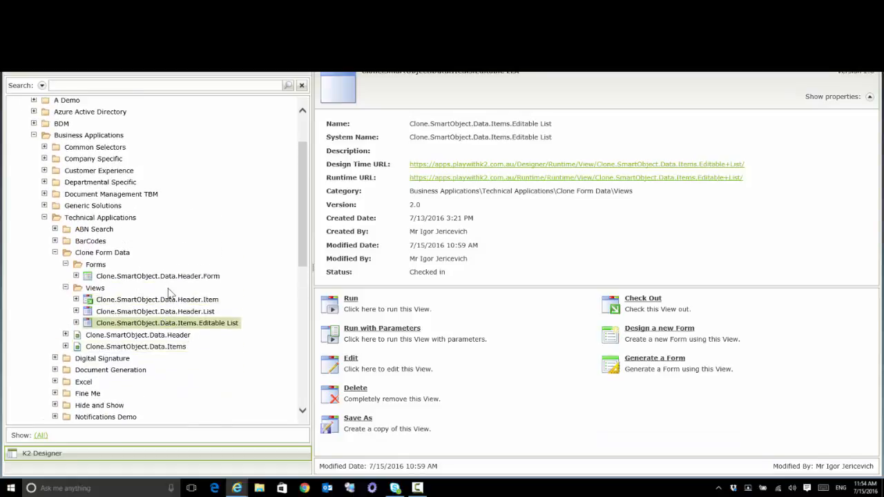
left_click(170, 351)
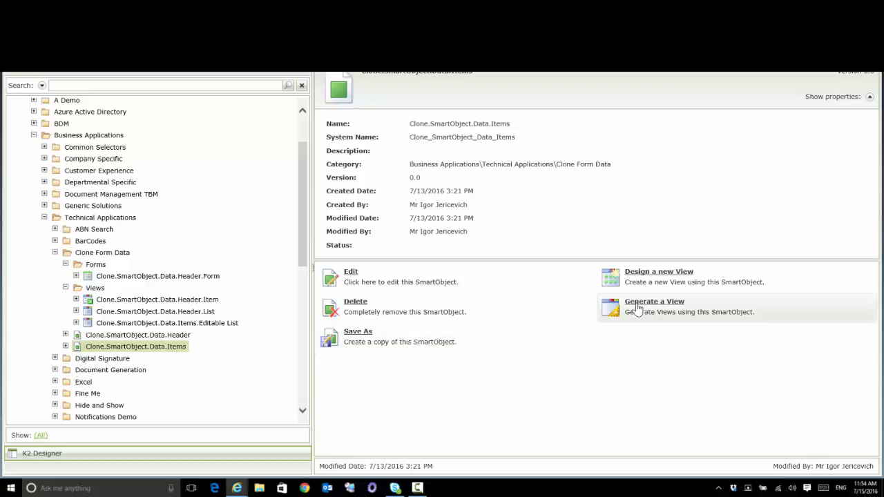
left_click(662, 307)
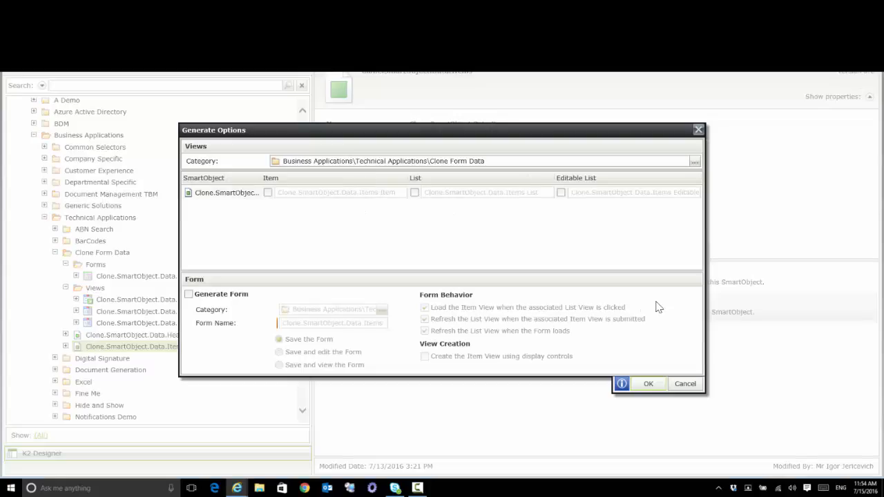
left_click(561, 193)
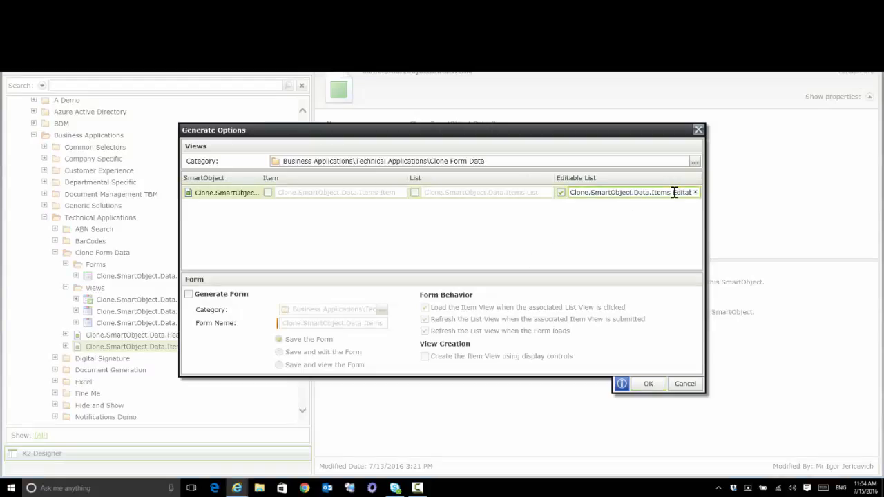
left_click(687, 384)
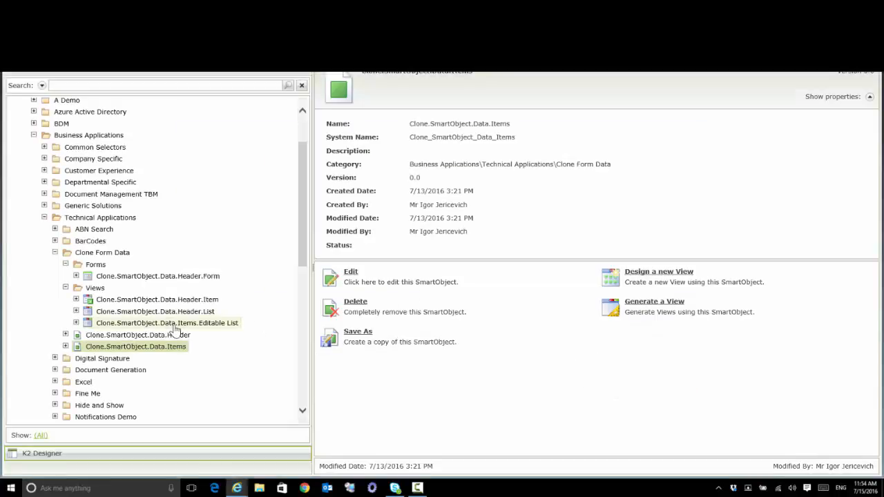
Open the Clone.SmartObject.Data.Items.Editable List view for editing, check it out and review the Total text box's Read-Only and Expression settings.
left_click(175, 325)
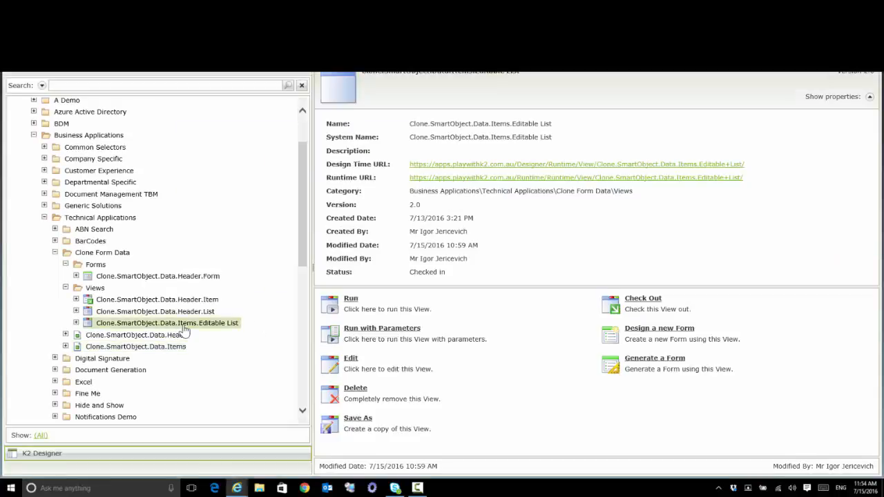
left_click(373, 370)
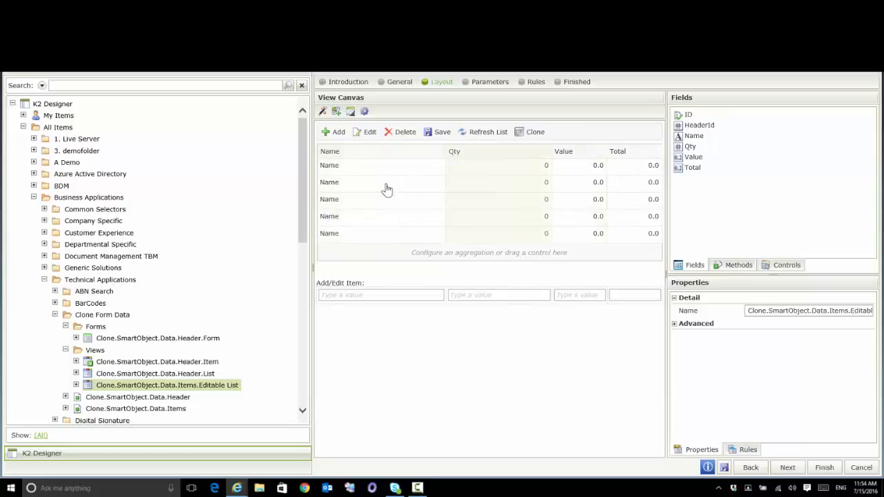
left_click(634, 299)
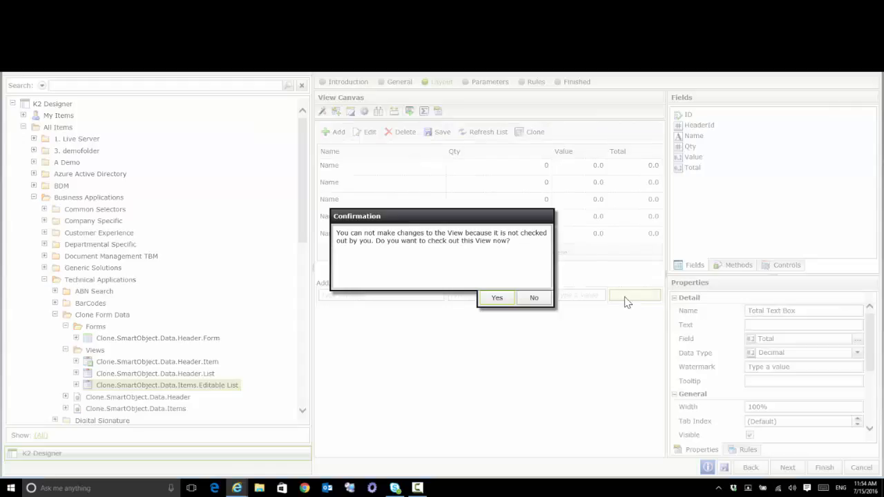
left_click(497, 298)
scroll(757, 408, "down", 5)
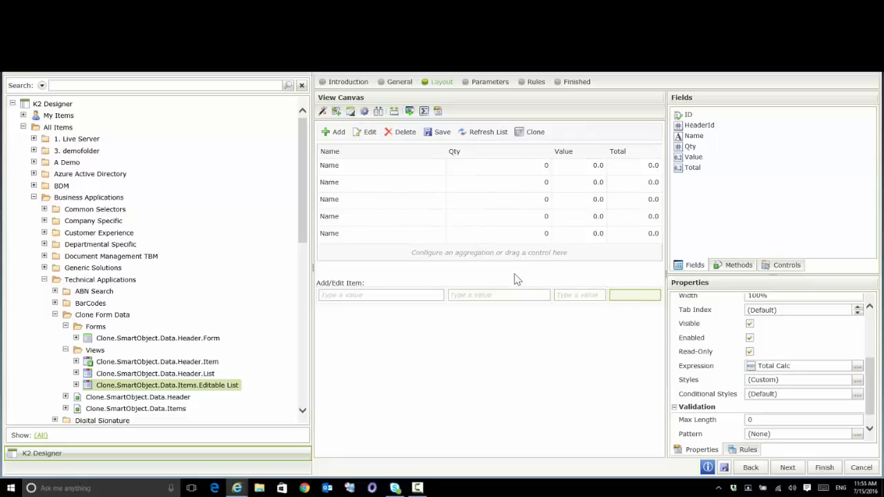
Review the editable list view's parameters and open its Initialize rule for inspection.
left_click(489, 82)
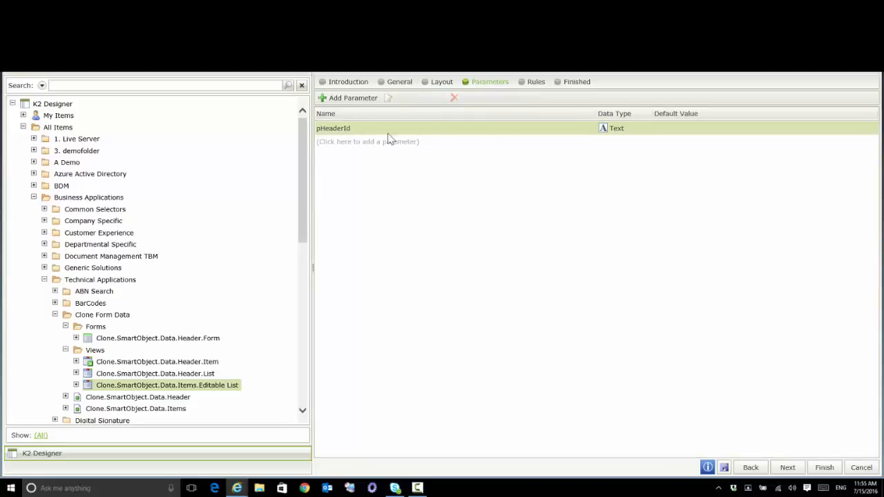
left_click(536, 84)
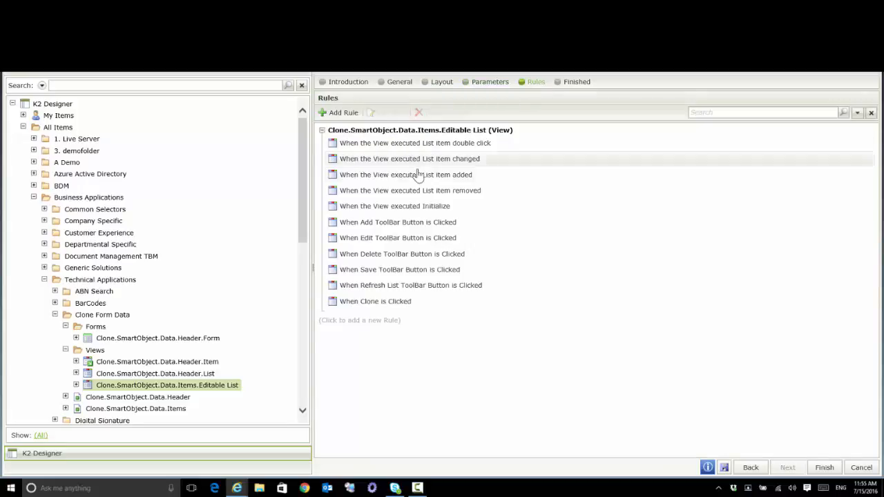
left_click(418, 205)
left_click(389, 117)
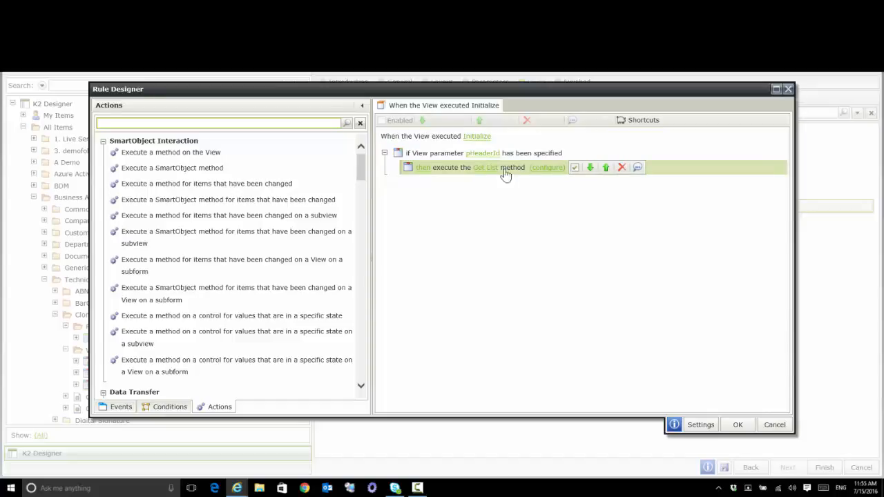
Examine the Get List method's input mappings, filter, output mappings and sort settings in the Initialize rule, then close the rule.
left_click(552, 171)
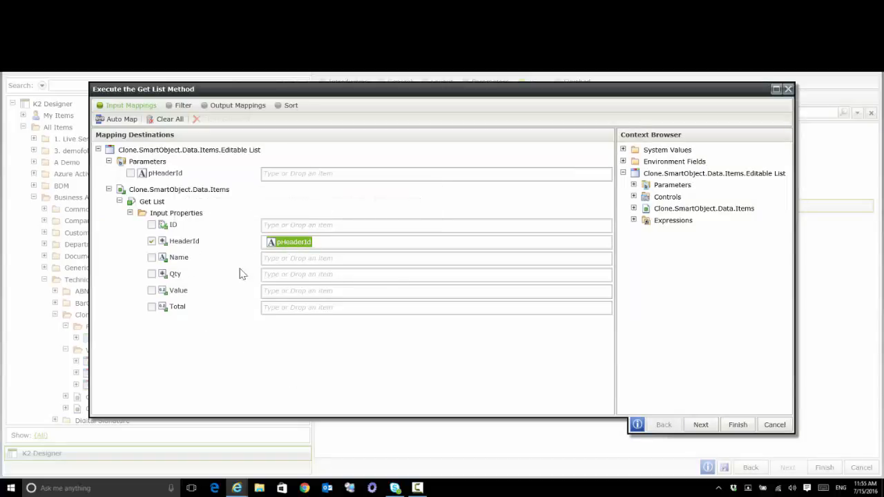
left_click(182, 108)
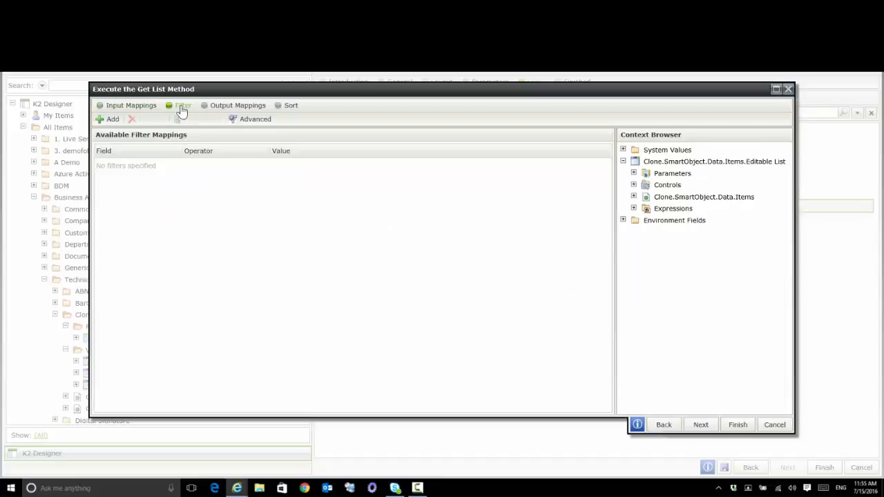
left_click(241, 108)
left_click(285, 109)
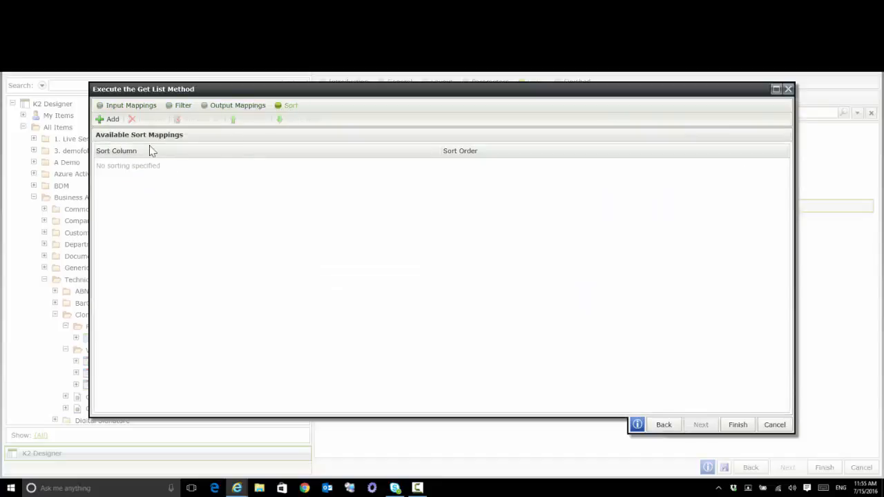
left_click(128, 109)
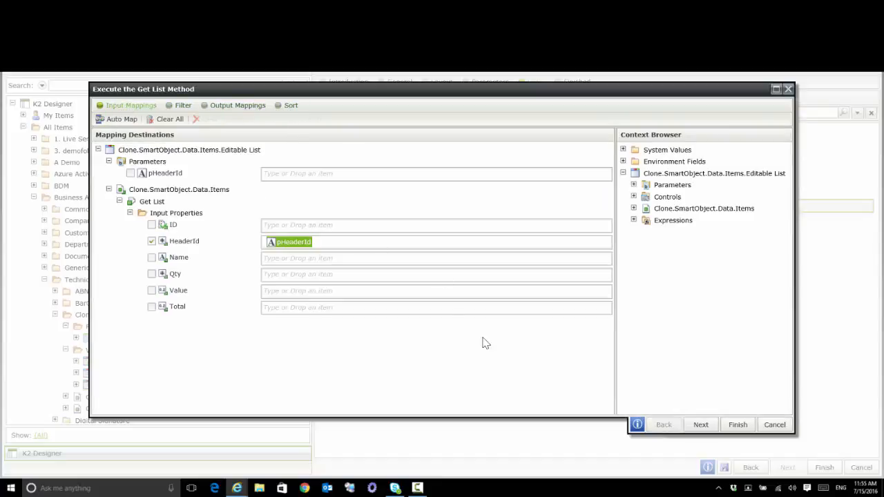
left_click(737, 425)
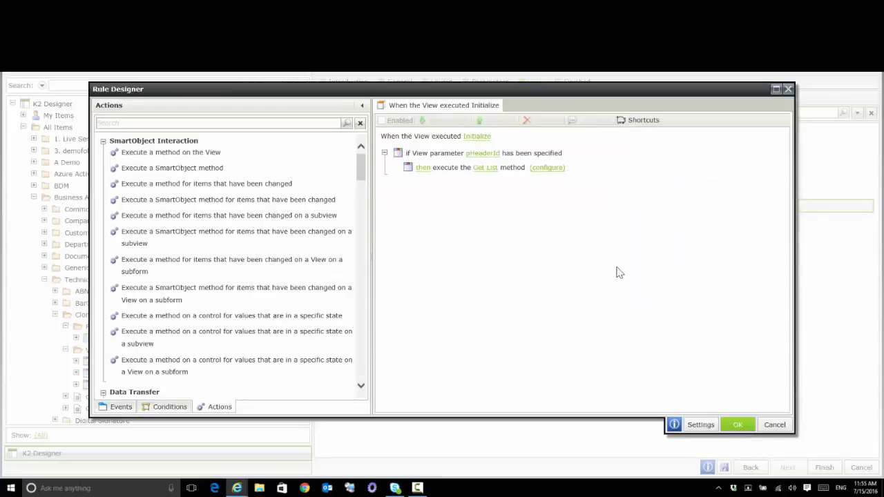
left_click(735, 426)
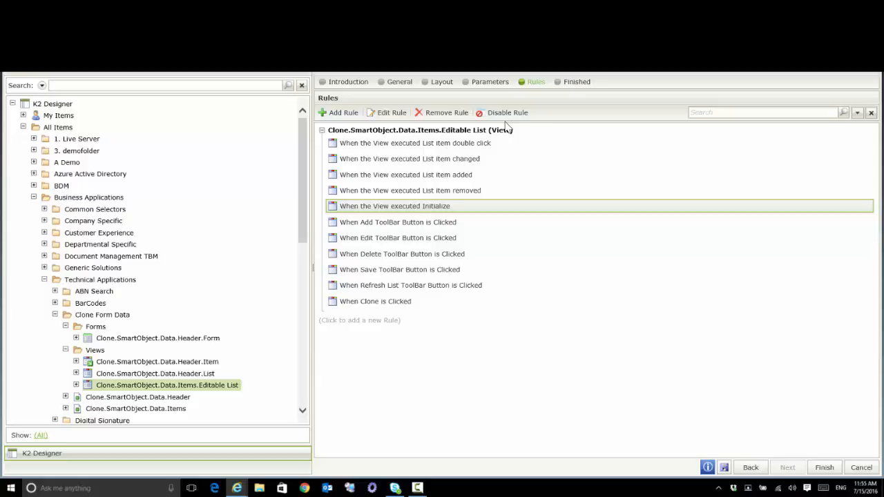
Check the Save toolbar button's properties in the view layout and open its Clicked rule.
left_click(440, 84)
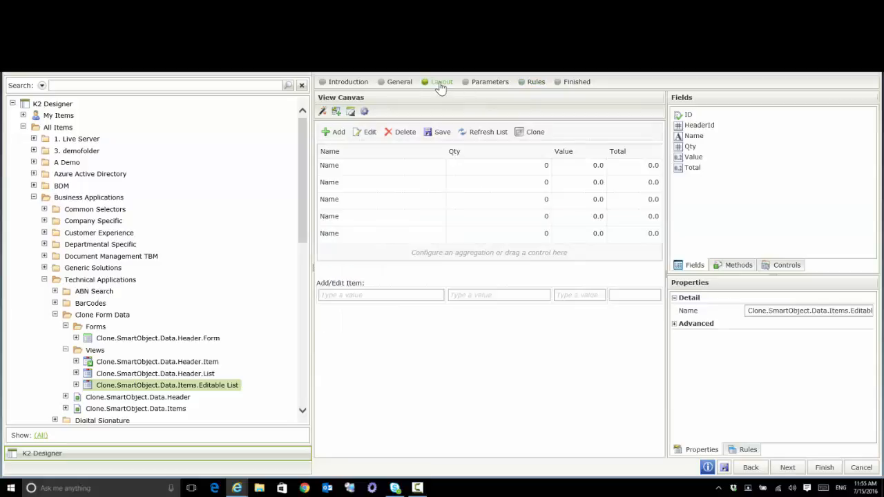
left_click(438, 132)
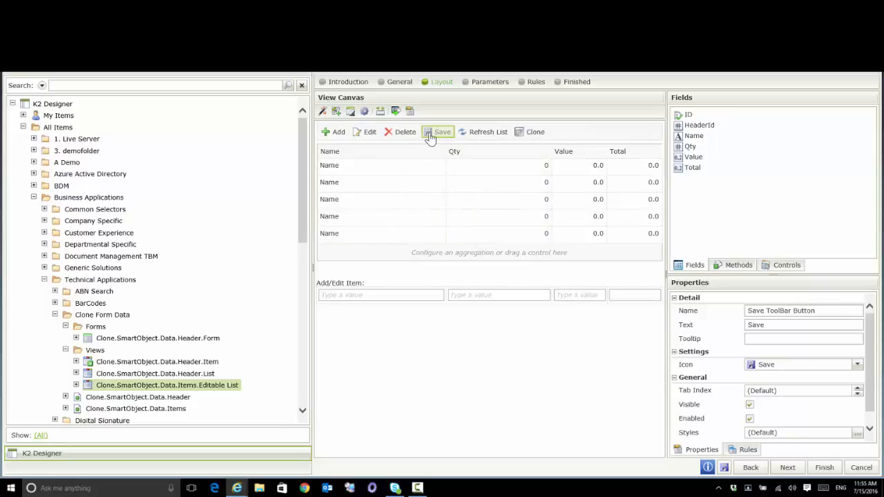
scroll(719, 380, "down", 1)
left_click(750, 452)
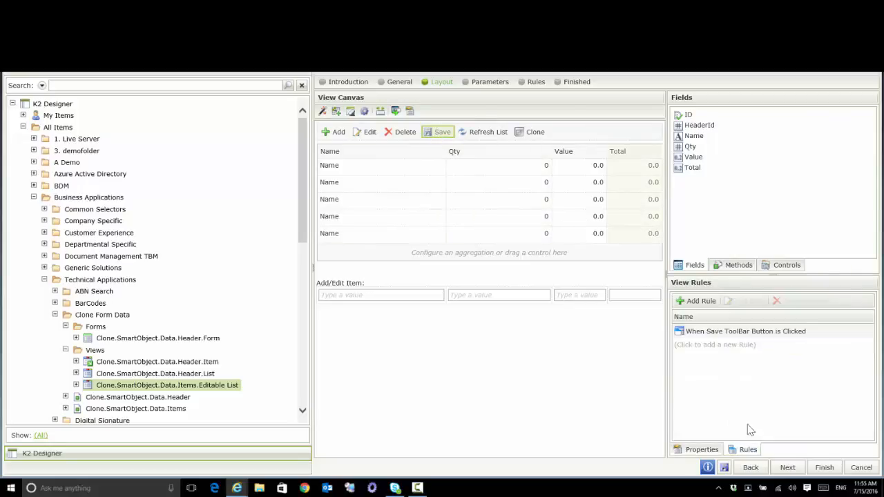
left_click(745, 333)
left_click(748, 304)
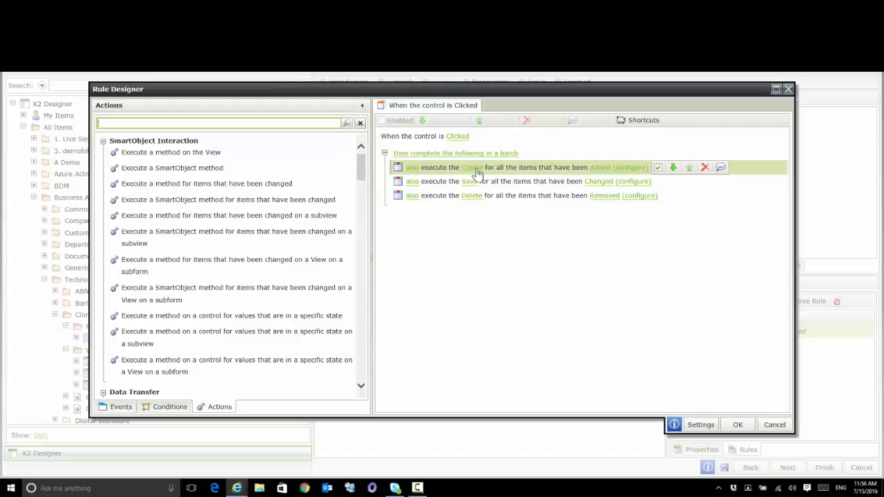
Review the input mappings of the Create action for added items against the pHeaderId parameter and SmartObject fields, and close the rule.
left_click(625, 170)
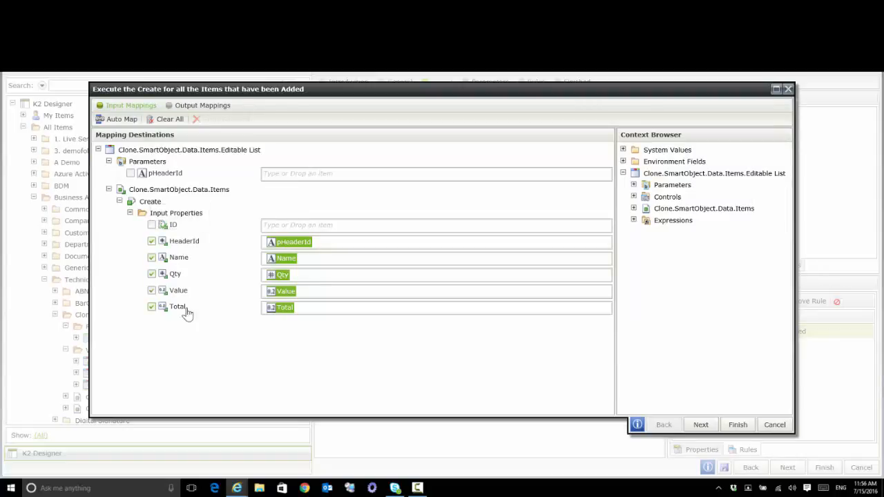
left_click(633, 208)
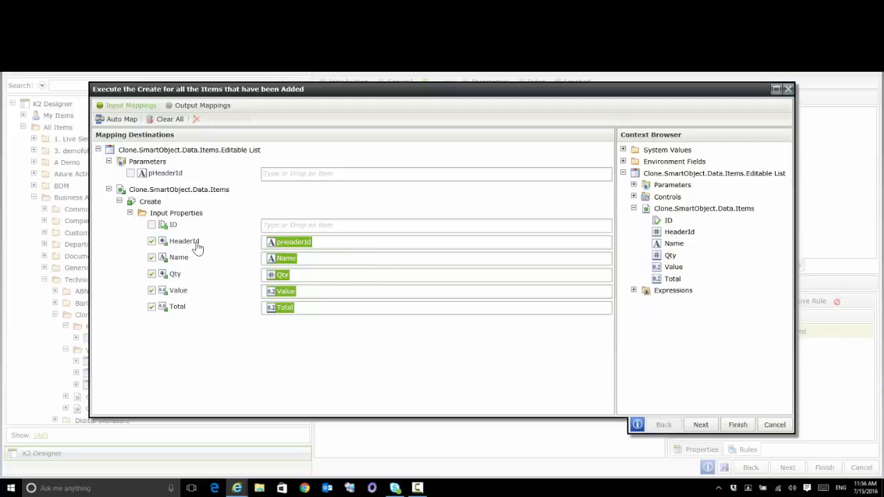
left_click(634, 185)
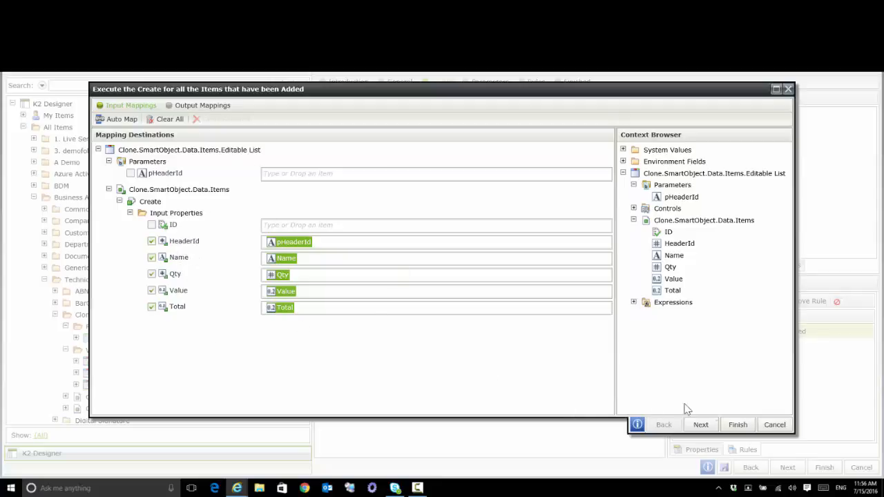
left_click(738, 425)
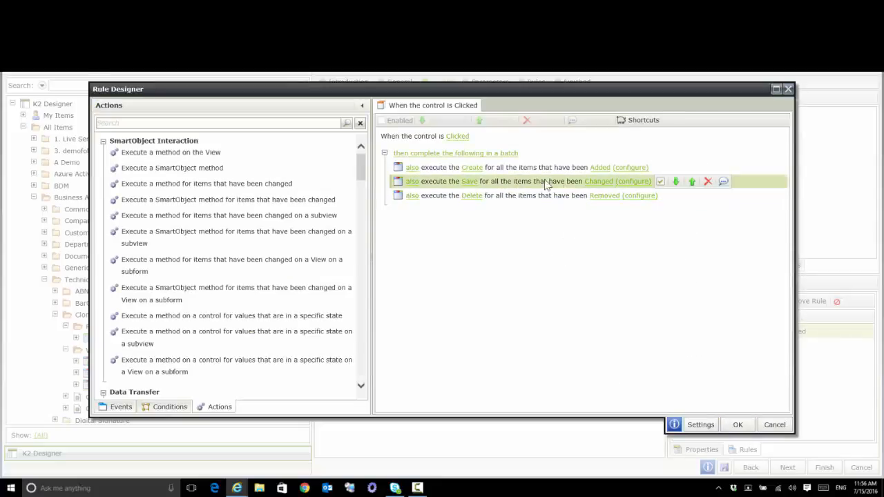
left_click(737, 425)
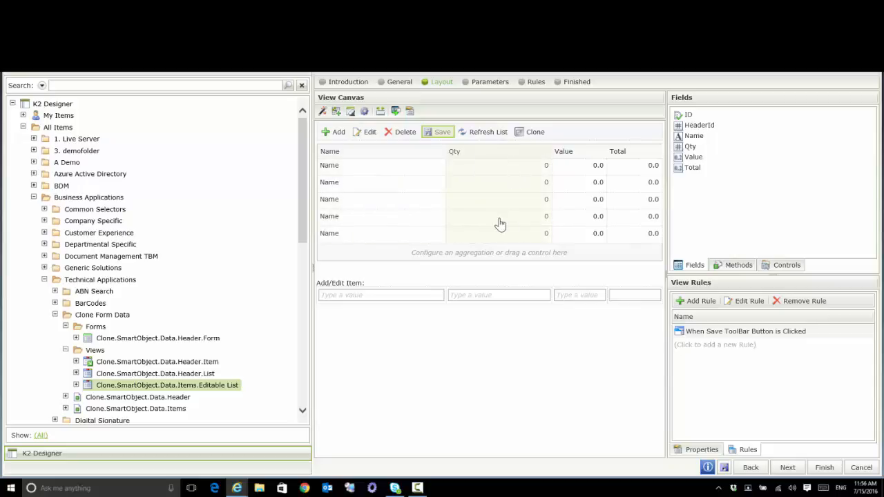
Check the Clone toolbar button's properties and open its Clicked rule.
left_click(536, 133)
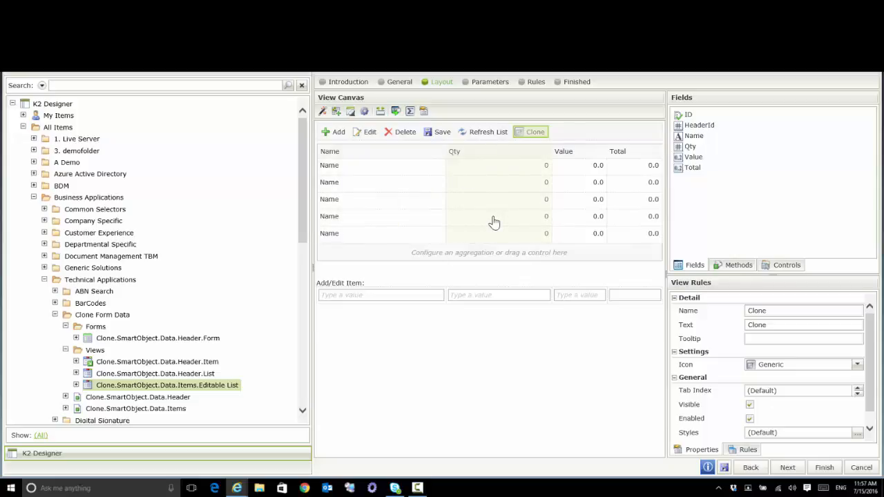
left_click(746, 450)
left_click(734, 335)
left_click(741, 302)
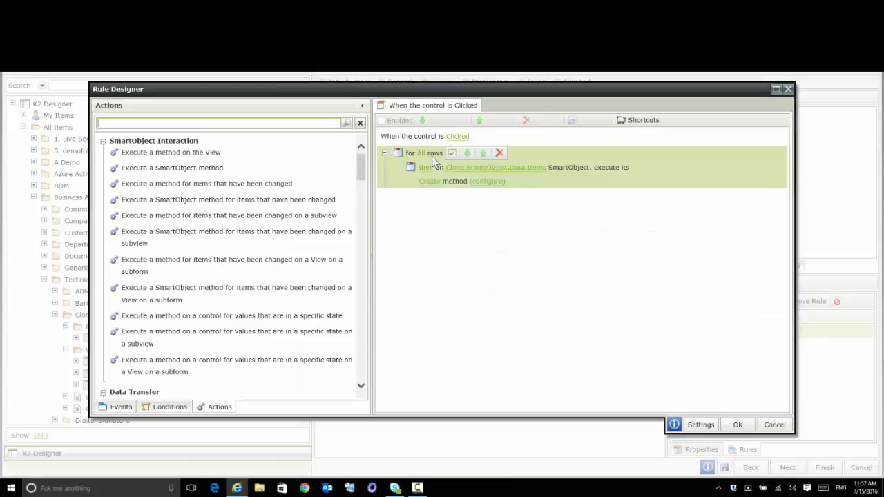
Try adding a second "For each item in a List View" condition to the Clone rule and remove it again.
left_click(170, 408)
type("for e")
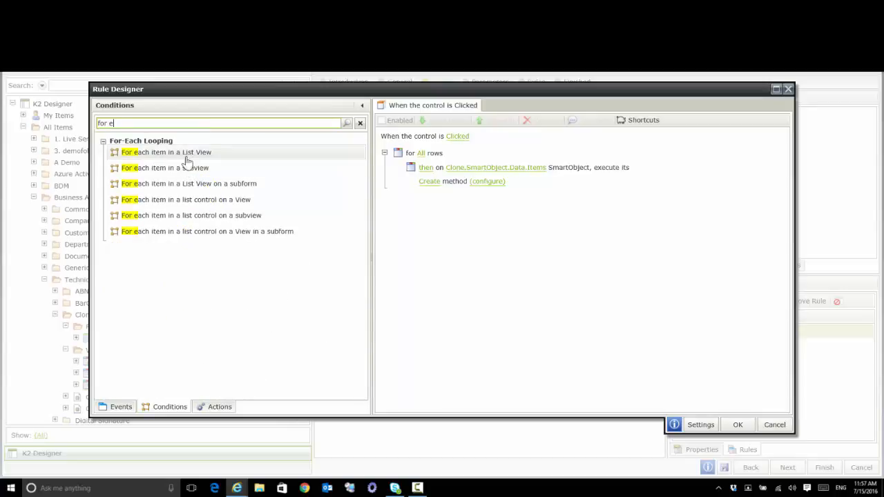
double_click(204, 157)
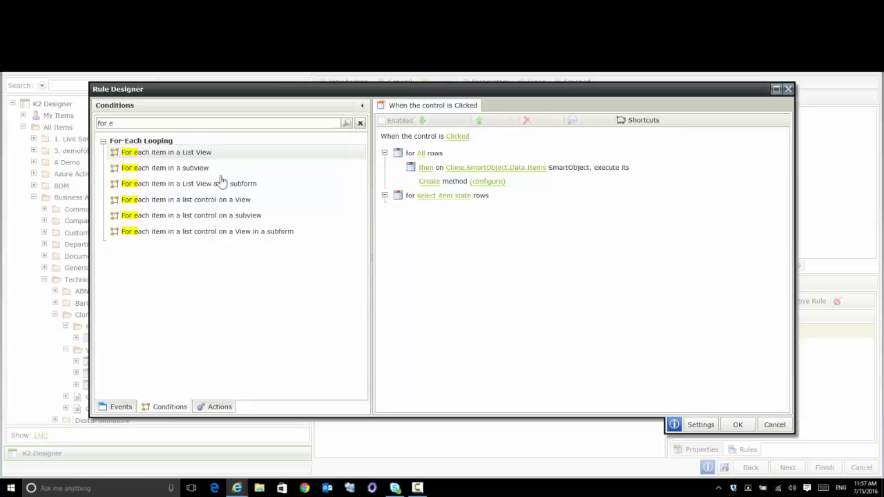
left_click(444, 196)
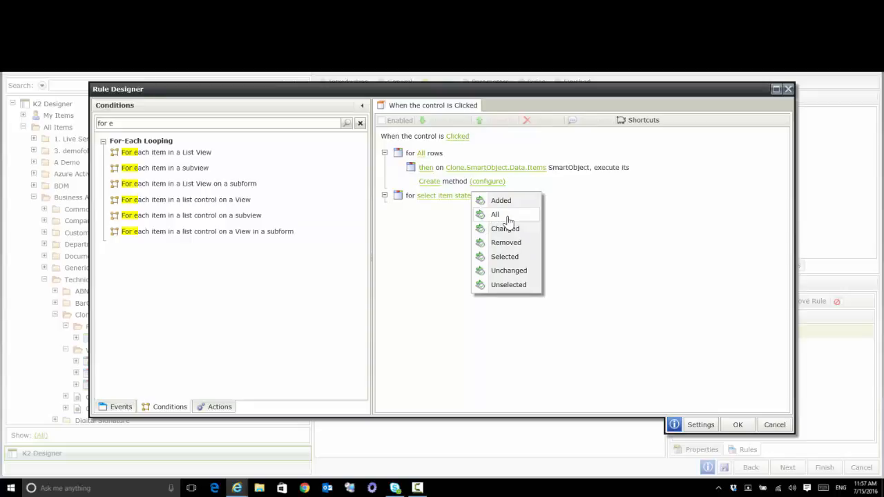
left_click(421, 231)
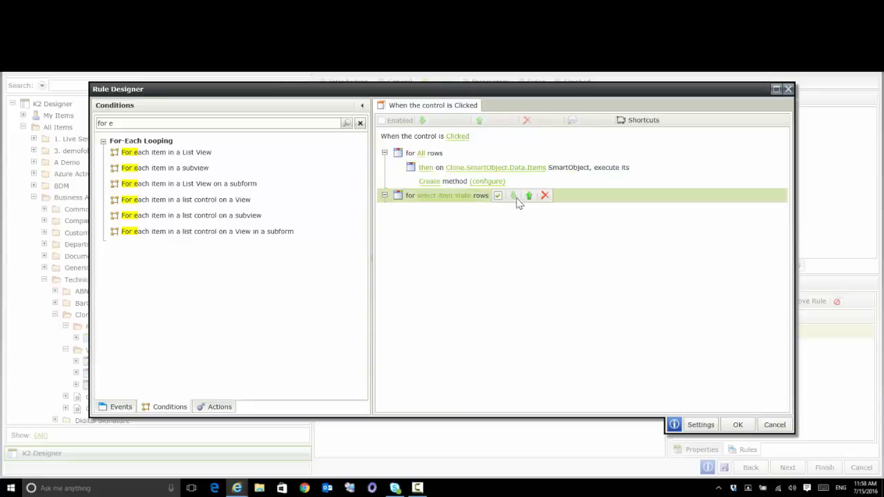
left_click(544, 196)
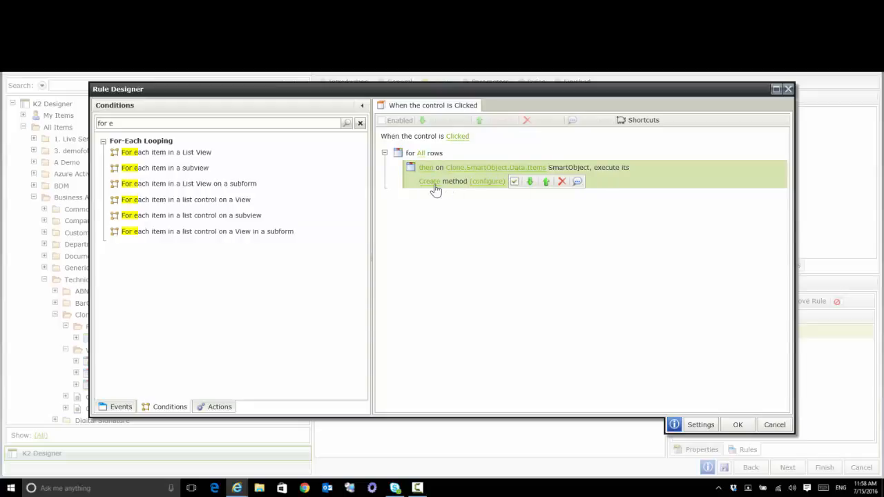
Review the Create action's input mappings in the Clone rule against the SmartObject fields and pHeaderId parameter, and close the rule.
left_click(486, 184)
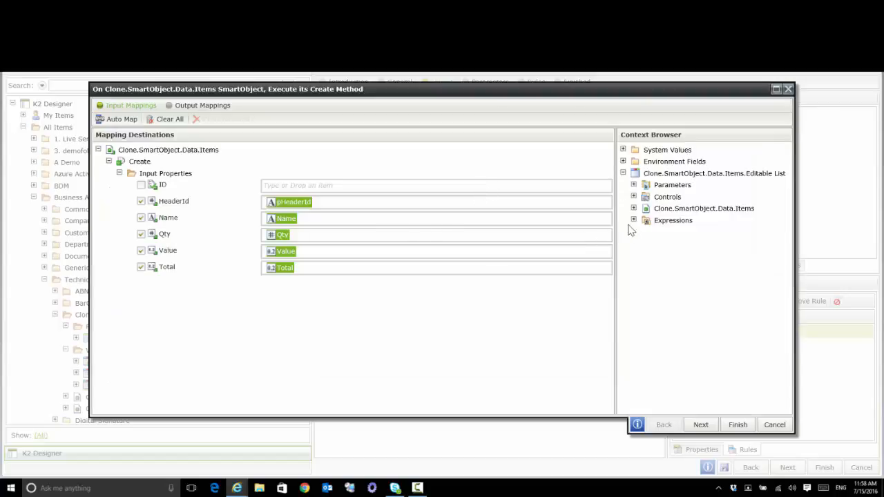
left_click(634, 208)
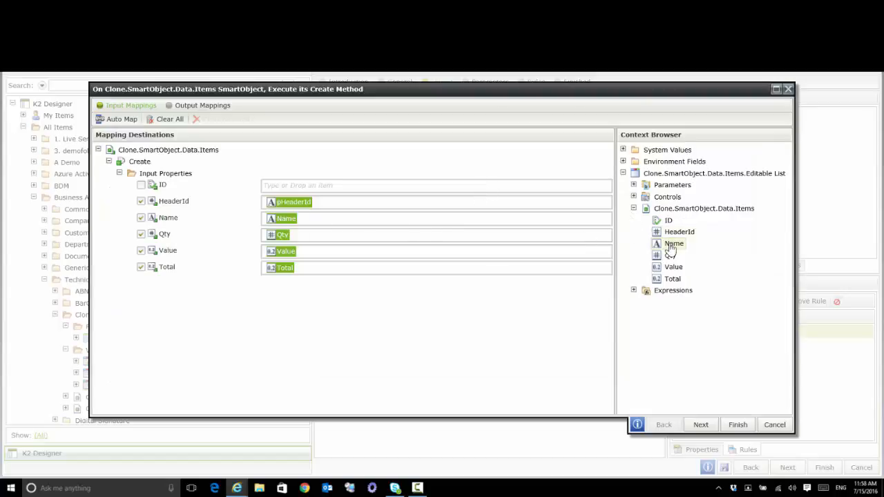
left_click(633, 185)
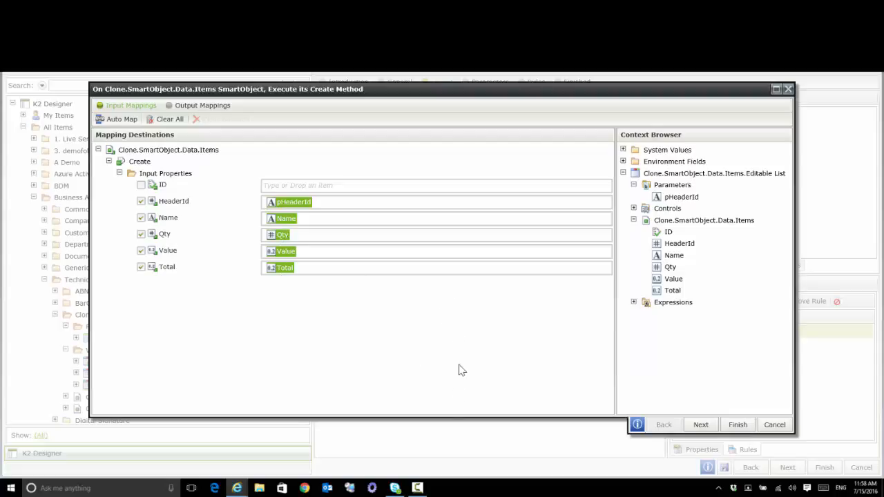
left_click(736, 424)
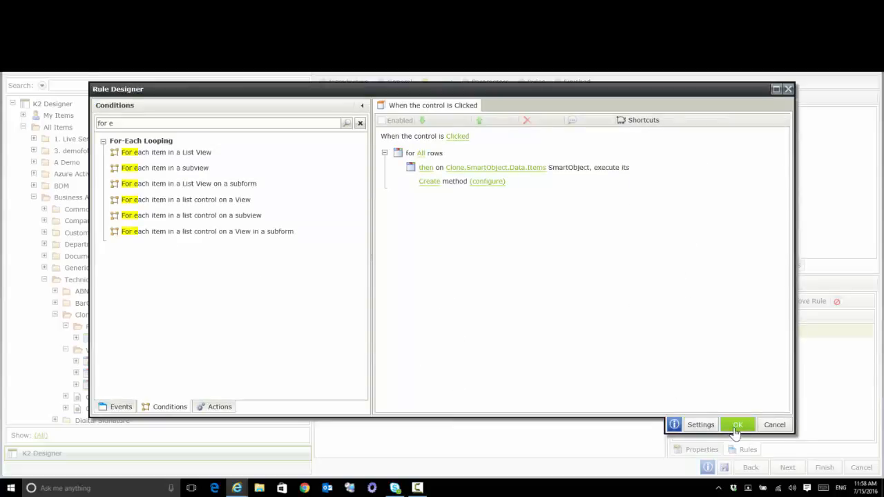
left_click(736, 425)
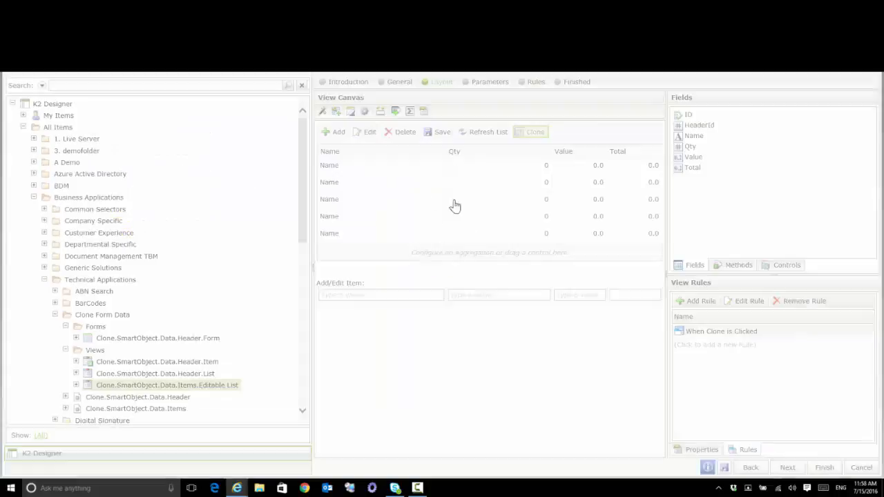
Compare the Save and Clone toolbar buttons' properties and finish editing the Clone.SmartObject.Data.Items.Editable List view.
left_click(441, 132)
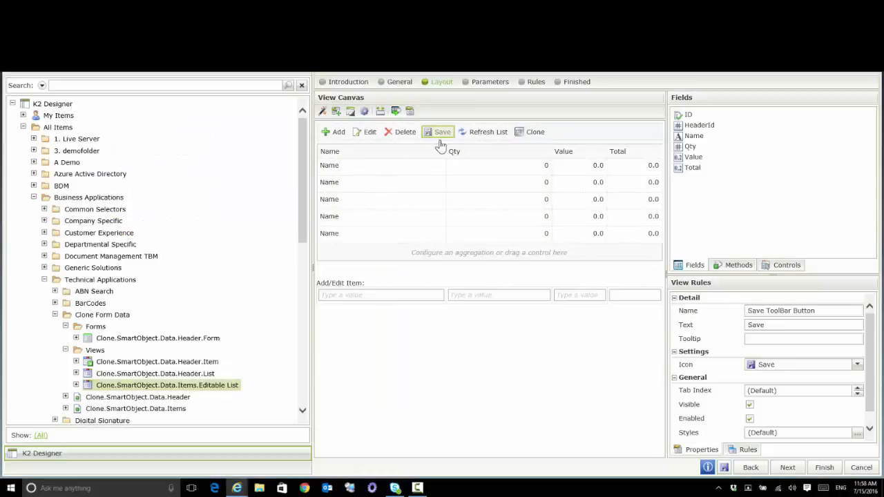
left_click(530, 132)
left_click(439, 133)
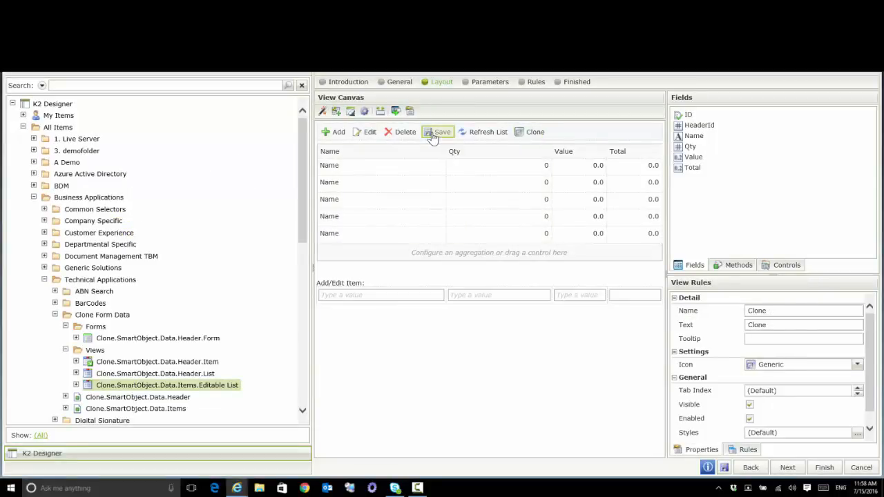
left_click(536, 136)
left_click(438, 141)
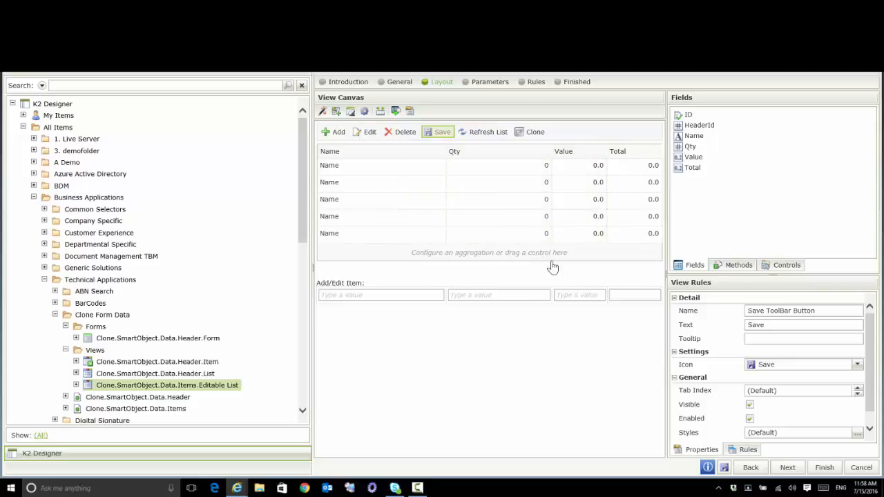
left_click(824, 467)
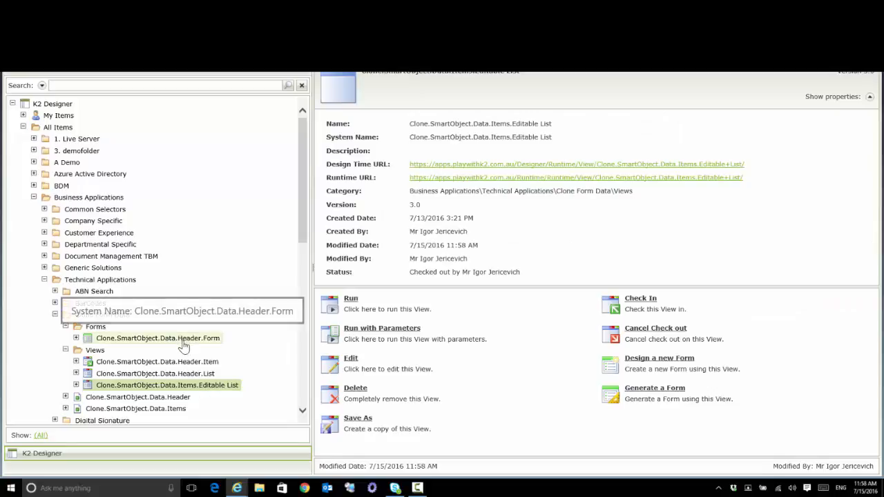
Open the Clone.SmartObject.Data.Header.List view for editing, check its general settings, and compare its layout with the running form.
left_click(147, 374)
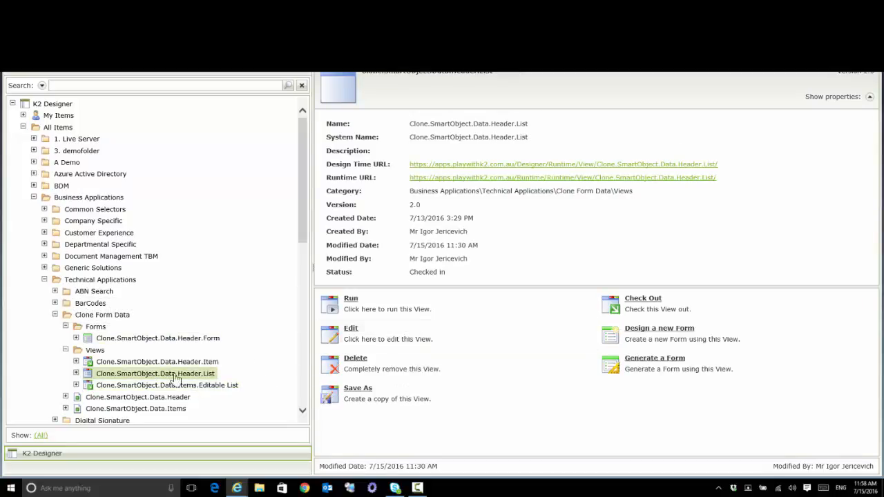
left_click(361, 336)
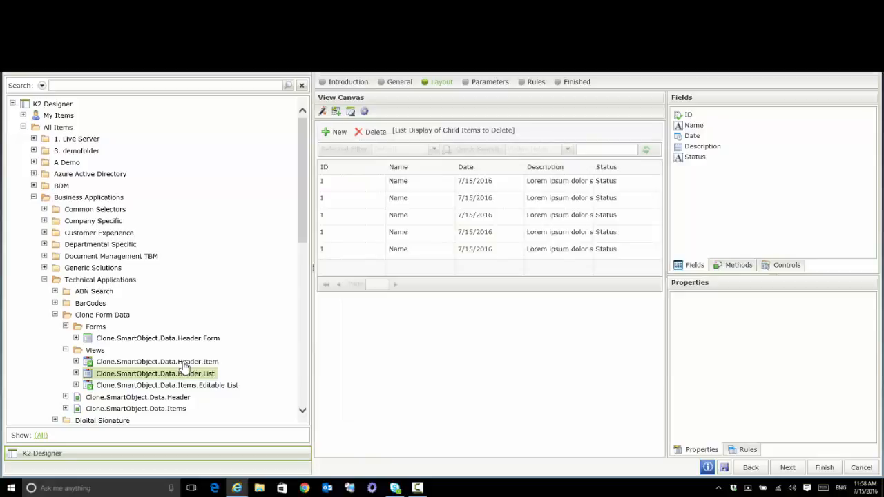
left_click(403, 85)
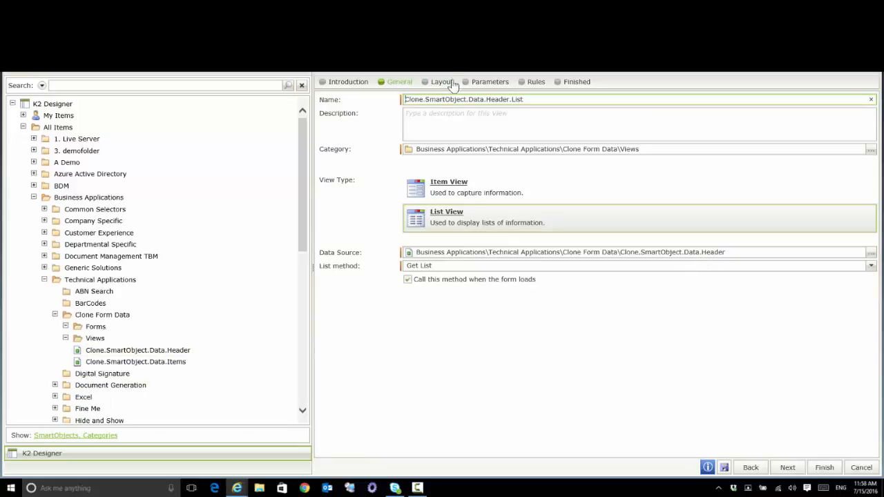
left_click(442, 83)
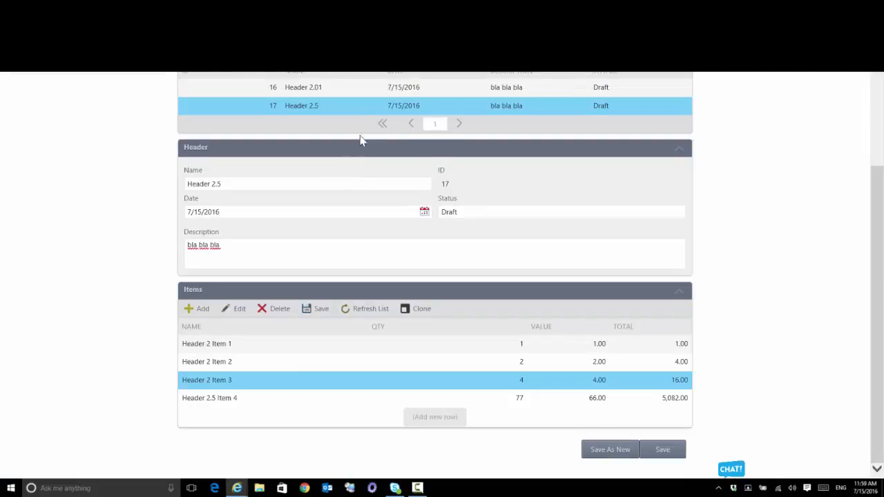
scroll(362, 139, "up", 3)
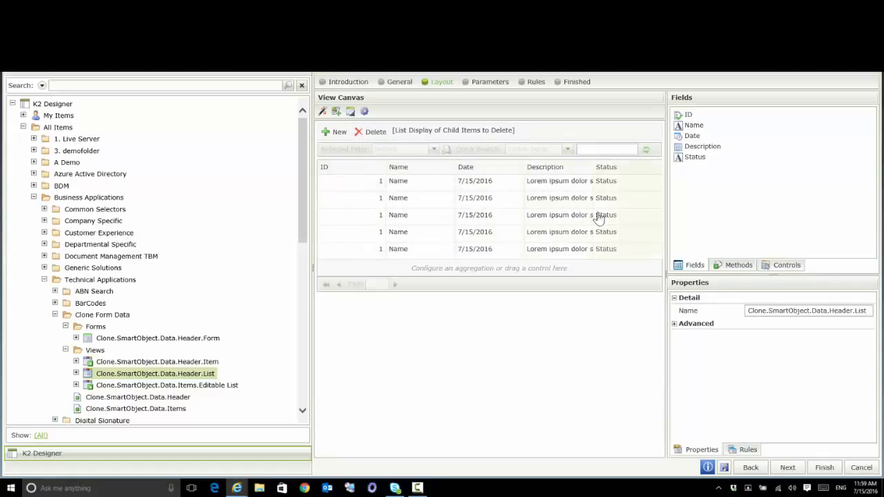
Check out the header list view, inspect the New button's rules and the Delete button's properties, and finish the view.
left_click(337, 133)
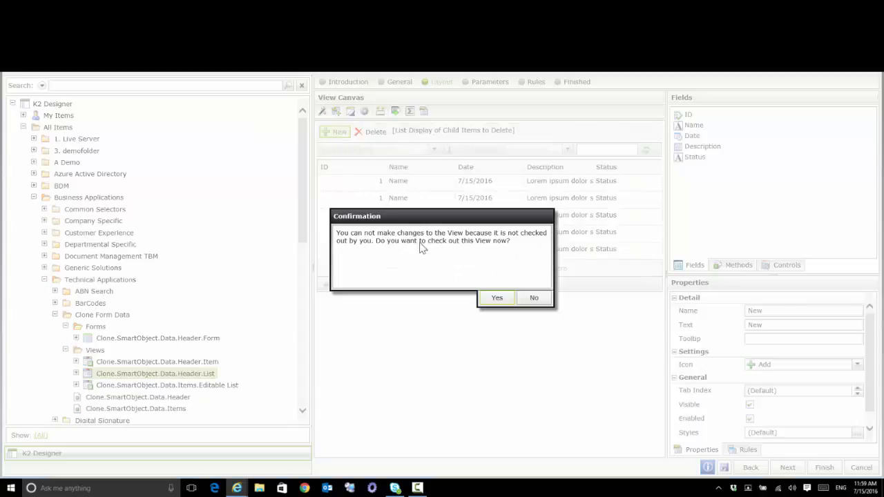
left_click(494, 300)
left_click(739, 453)
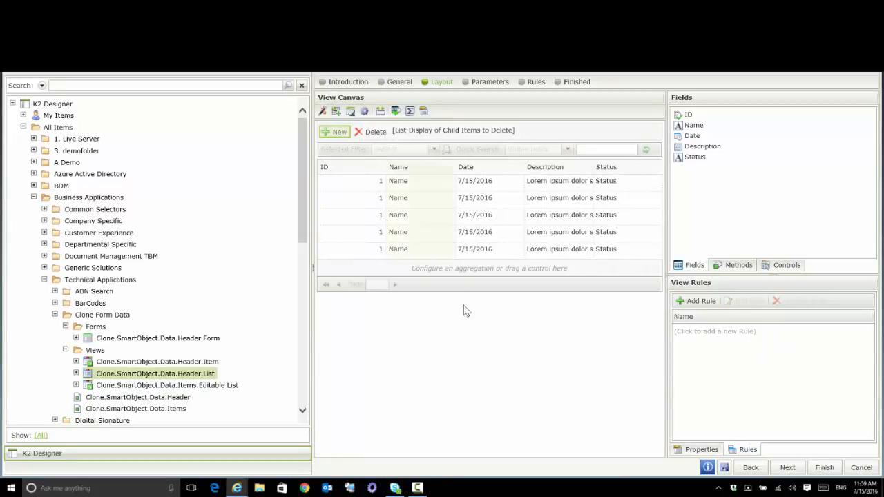
left_click(375, 132)
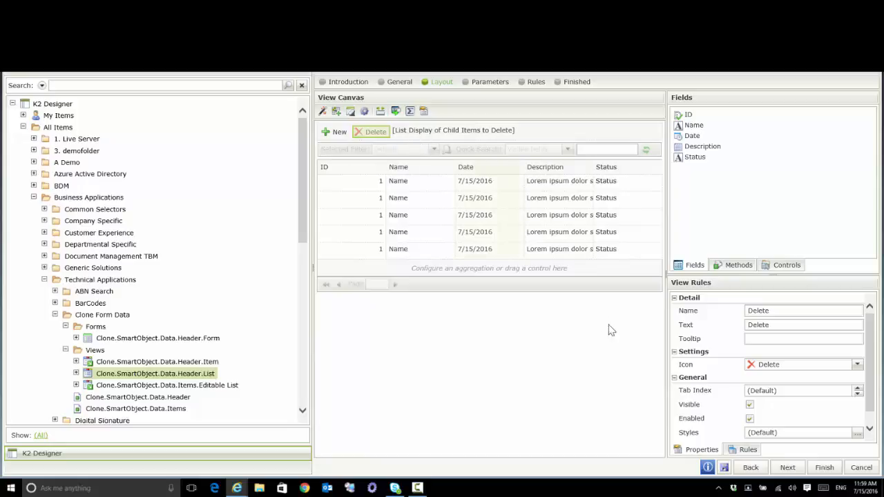
left_click(825, 468)
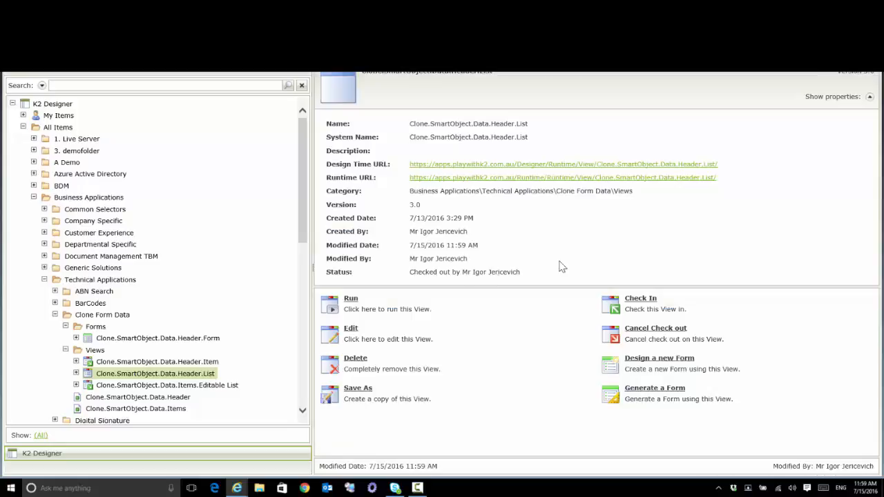
Open Clone.SmartObject.Data.Header.Form for editing, collapse the category tree and widen the layout canvas.
left_click(174, 343)
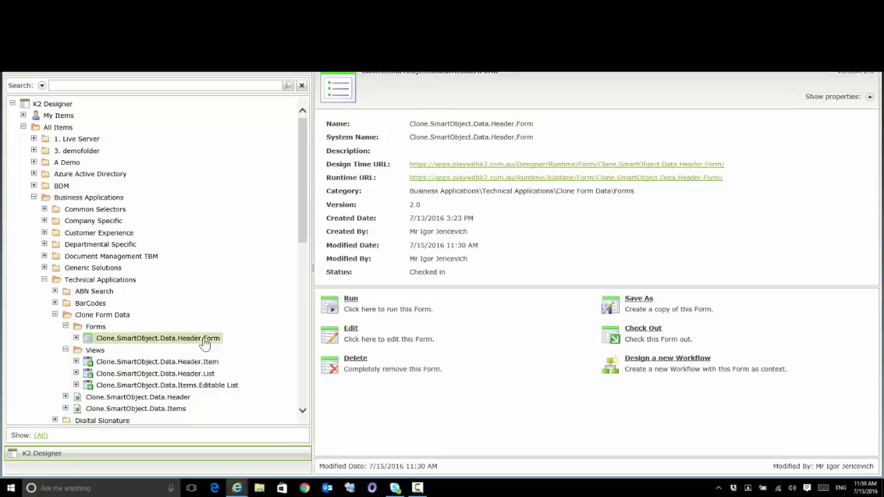
left_click(376, 341)
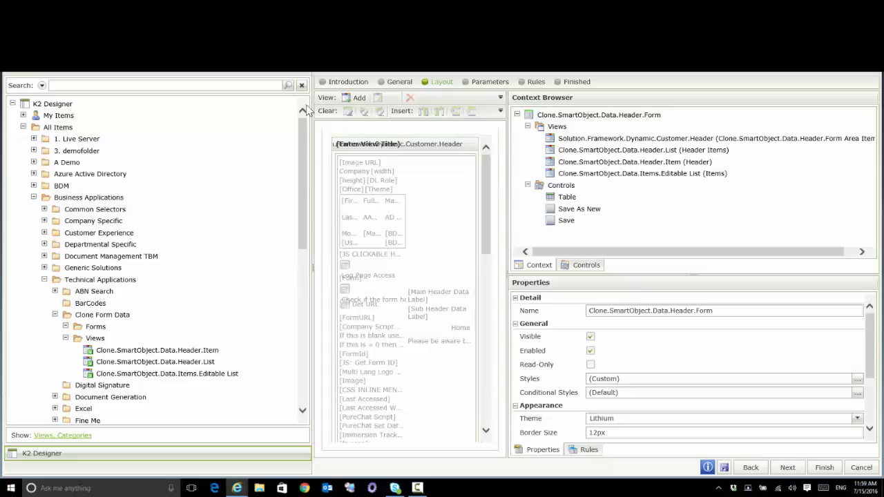
left_click(305, 77)
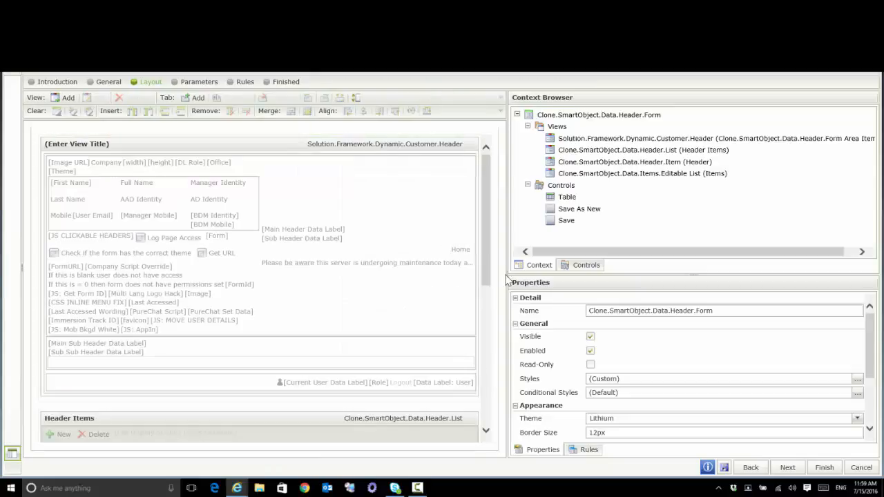
left_click_drag(507, 274, 664, 276)
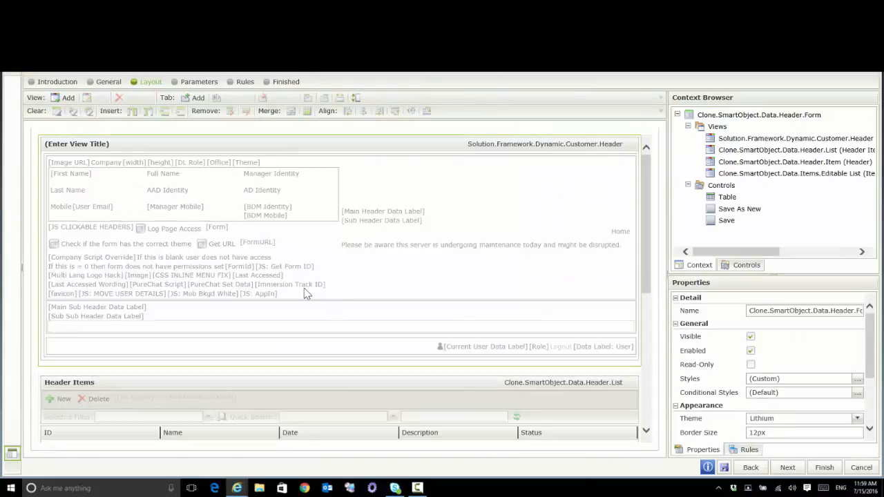
Look through the form layout from the customer header to the Header Items, Header and Items views.
scroll(306, 292, "down", 2)
scroll(304, 293, "up", 3)
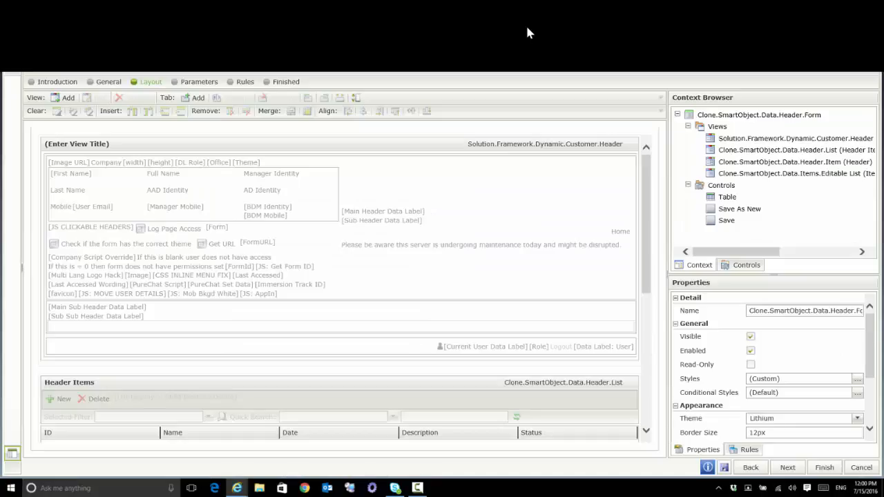
scroll(247, 308, "down", 5)
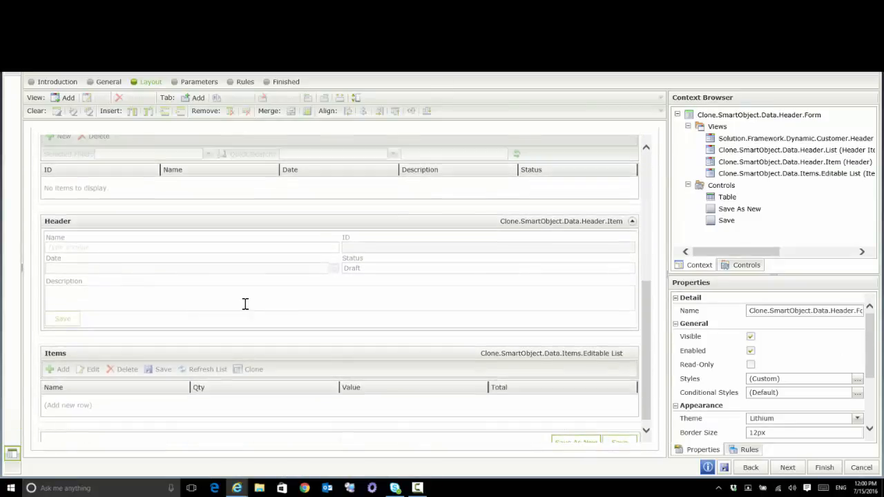
scroll(245, 303, "up", 1)
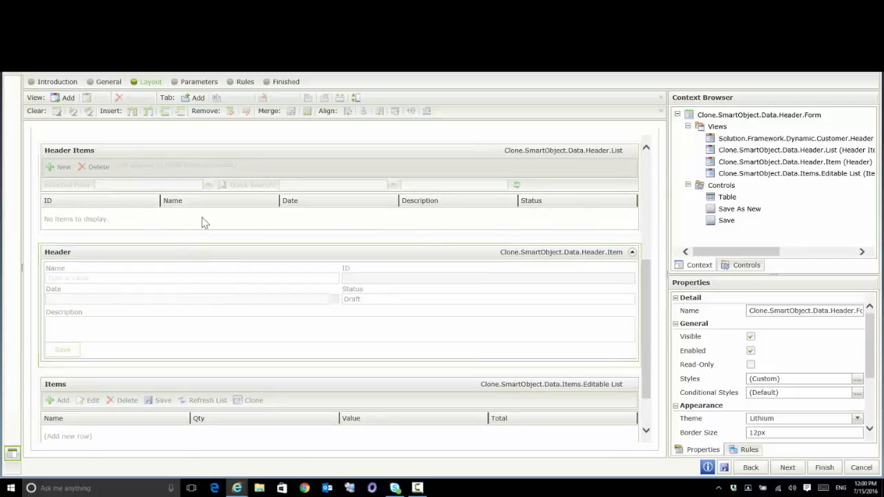
Display the rules of the Header Items list view and widen the rule list enough to read the full names.
left_click(250, 221)
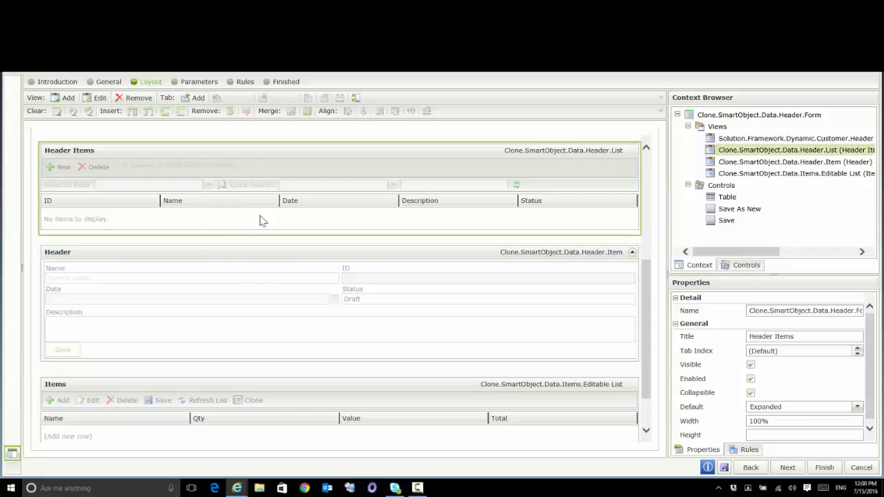
scroll(261, 220, "down", 2)
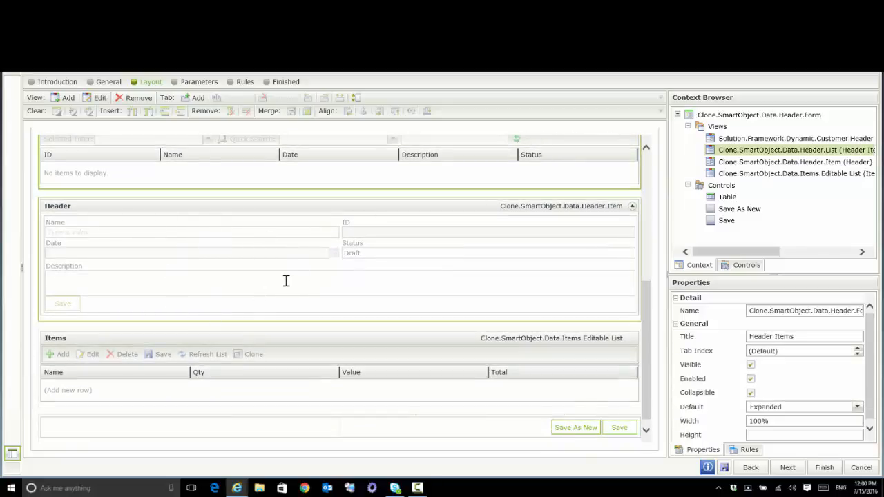
left_click(748, 449)
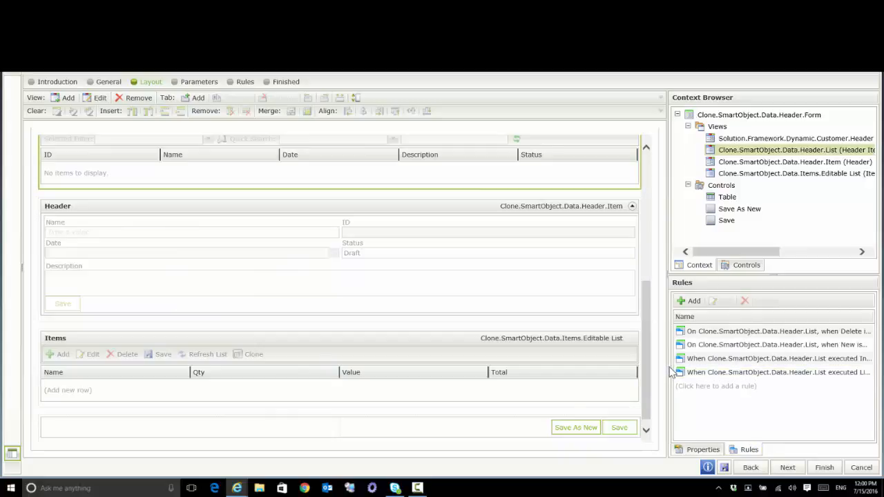
left_click_drag(665, 367, 584, 367)
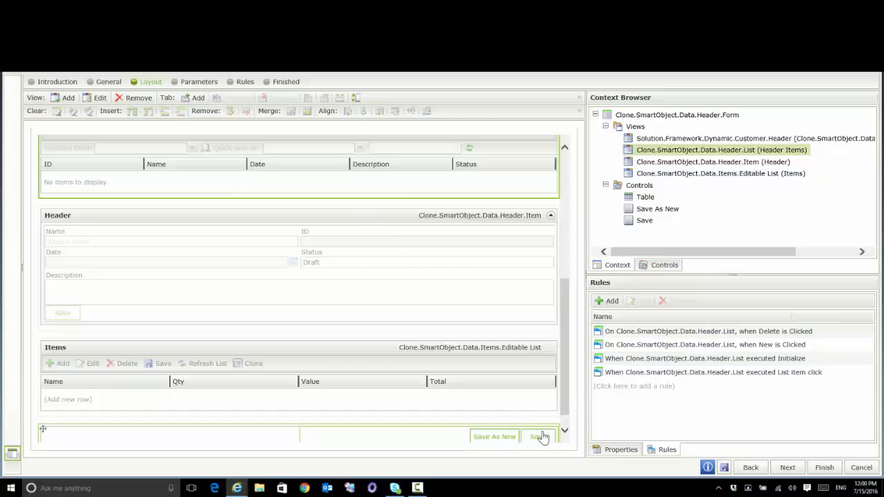
Inspect the Save As New button's properties, including its Visible setting.
left_click(487, 436)
left_click(619, 449)
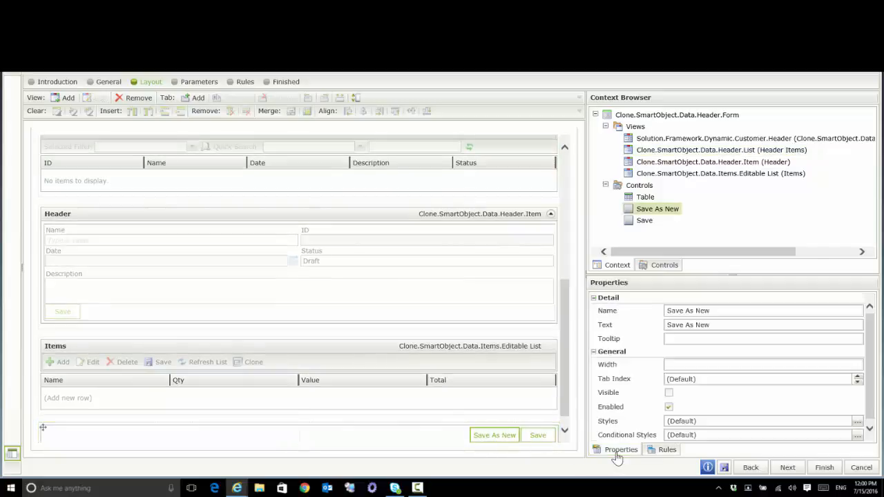
scroll(687, 399, "down", 1)
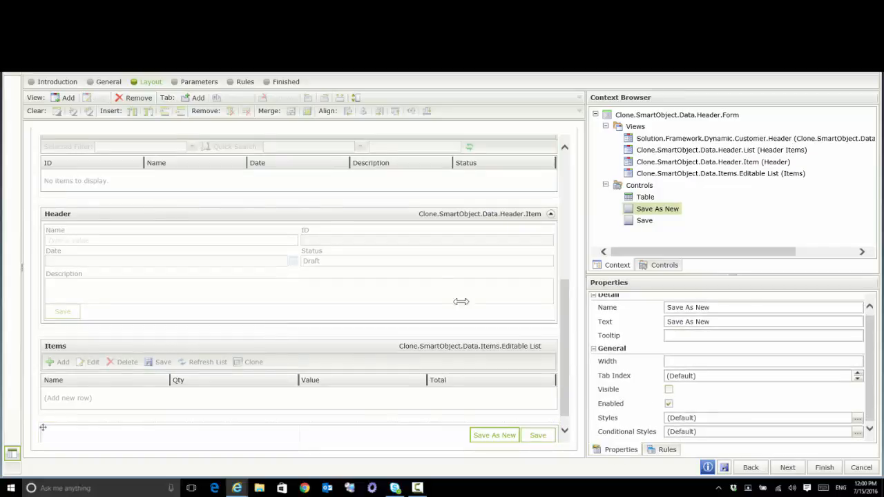
Open the Header Items view's "List item click" rule for editing, checking out the form.
left_click(276, 187)
left_click(661, 454)
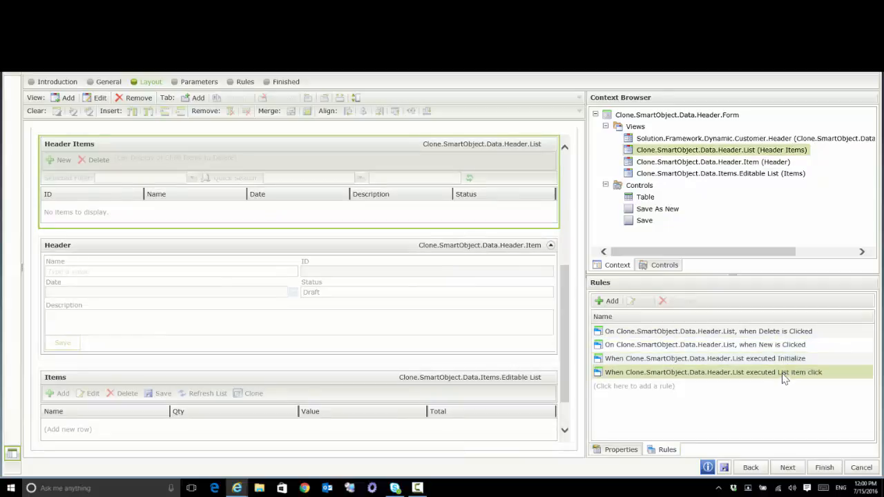
left_click(779, 345)
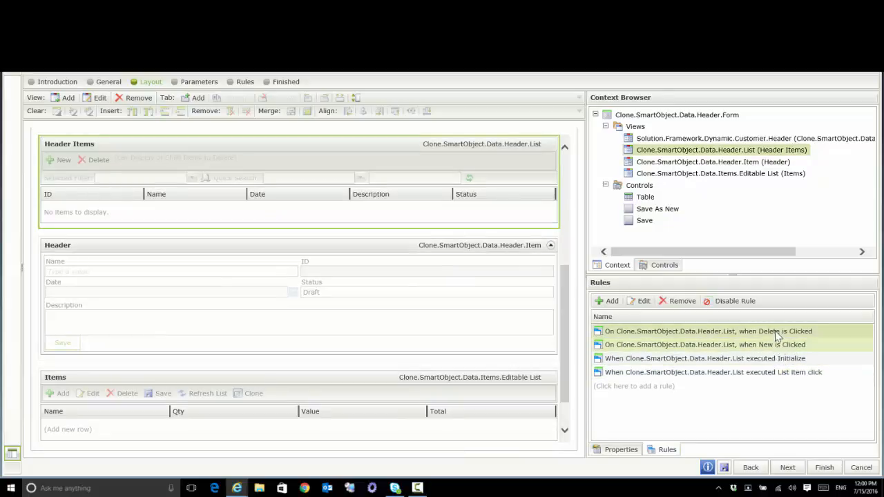
left_click(787, 375)
left_click(645, 304)
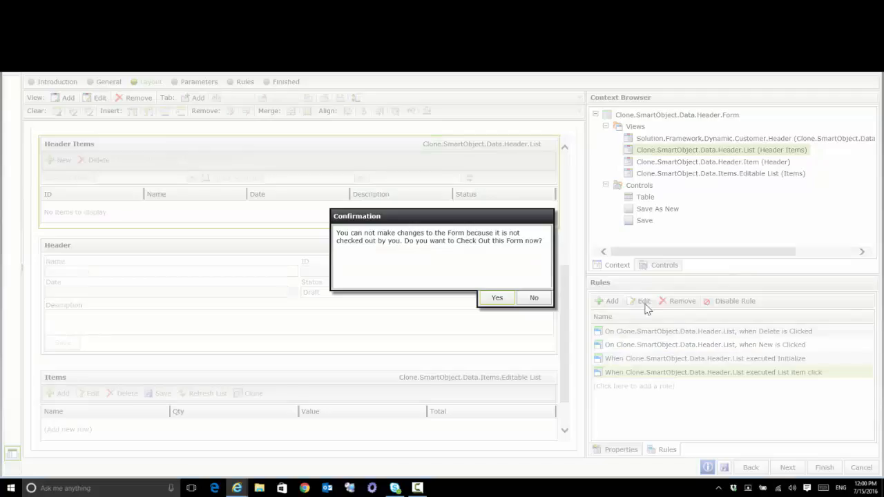
key("Return")
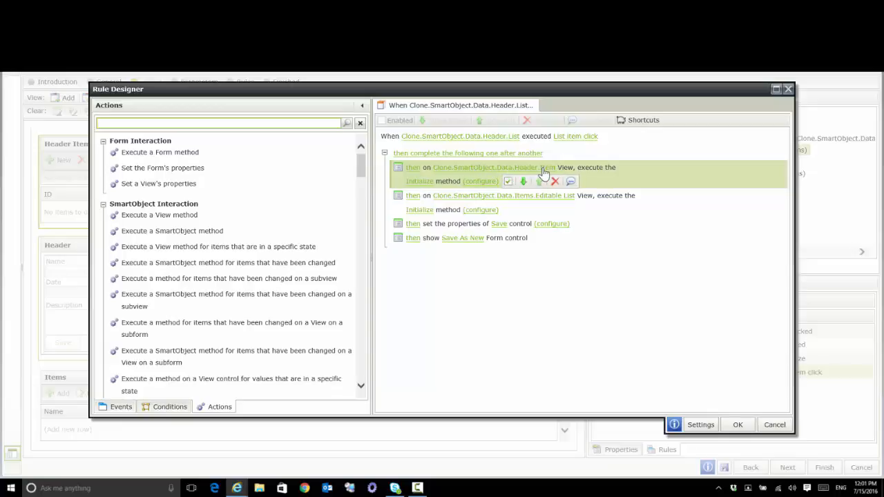
Examine the Header Item view's Initialize action, checking its method choices and how pId maps to the Header List view's ID.
left_click(418, 183)
left_click(420, 185)
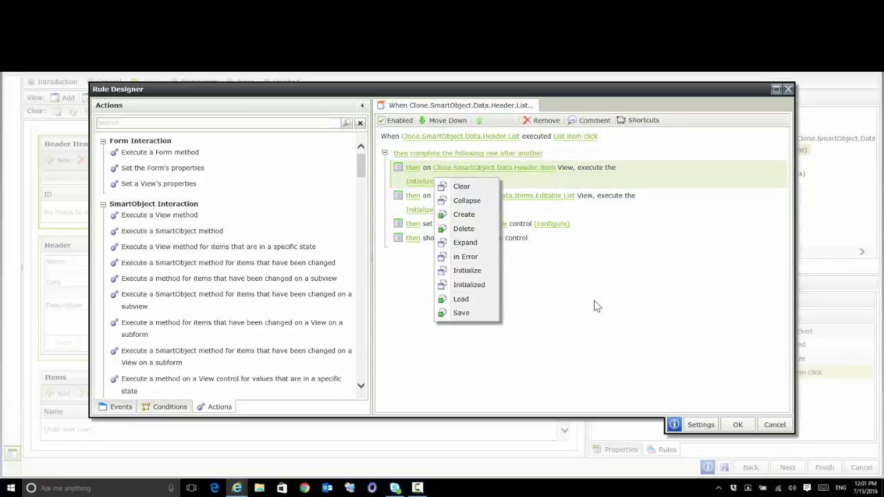
left_click(619, 306)
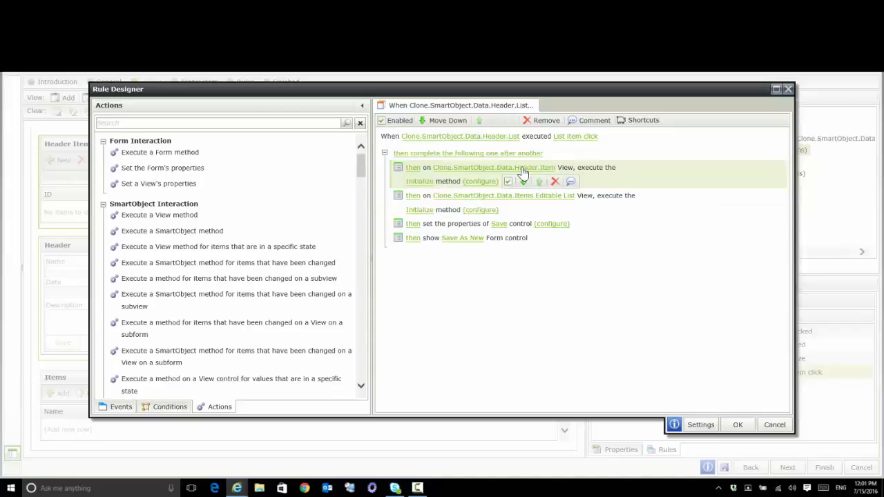
left_click(481, 182)
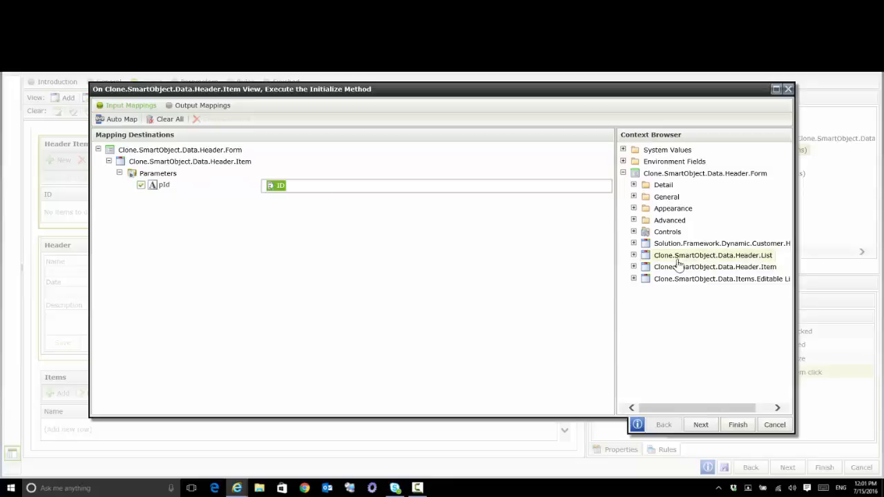
left_click(633, 255)
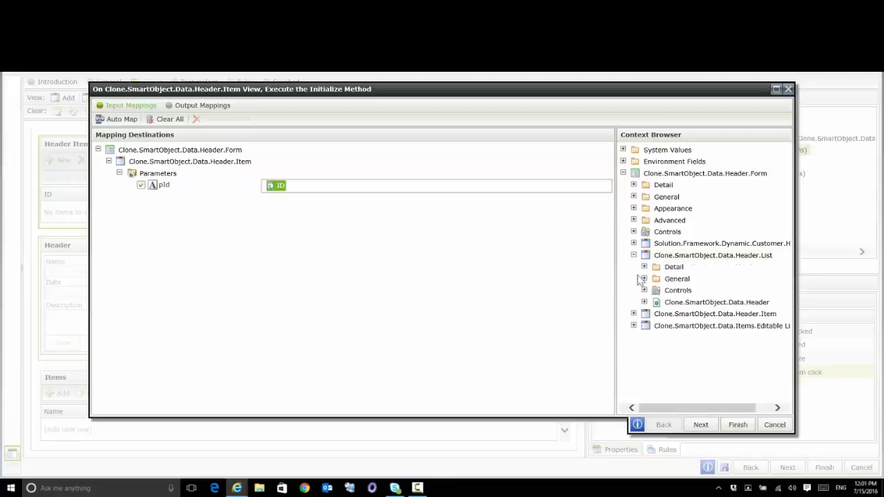
left_click(644, 303)
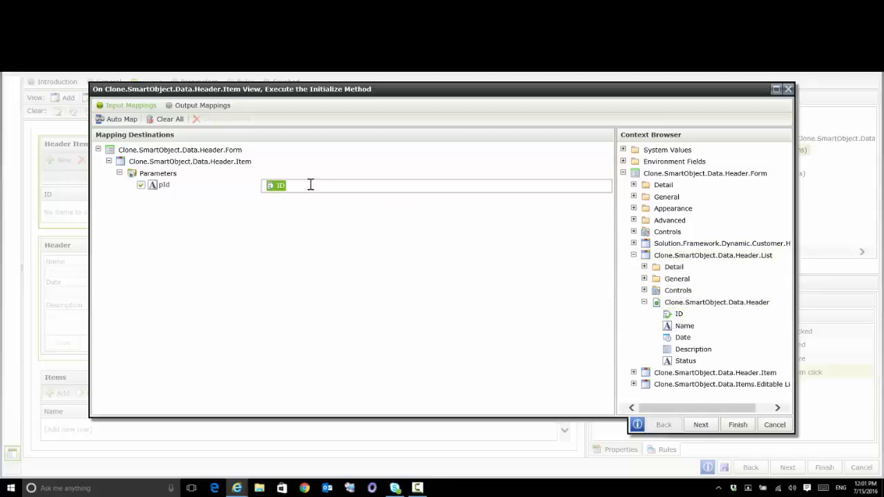
left_click(740, 426)
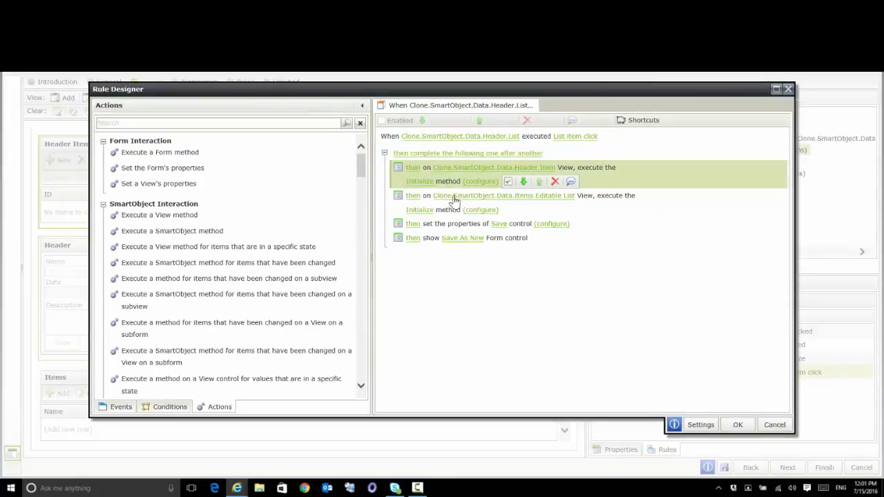
Examine the Items Editable List view's Initialize action, tracing the pHeaderId input mapping to the Header List view's SmartObject ID.
left_click(454, 200)
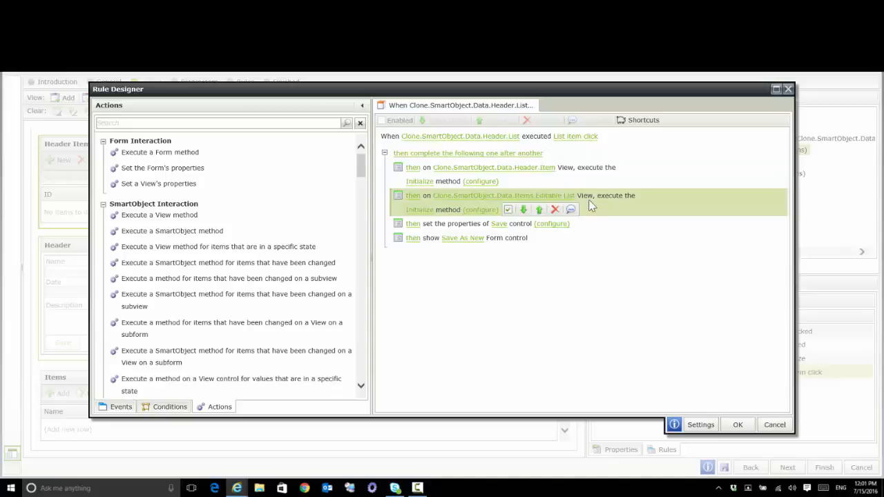
left_click(484, 213)
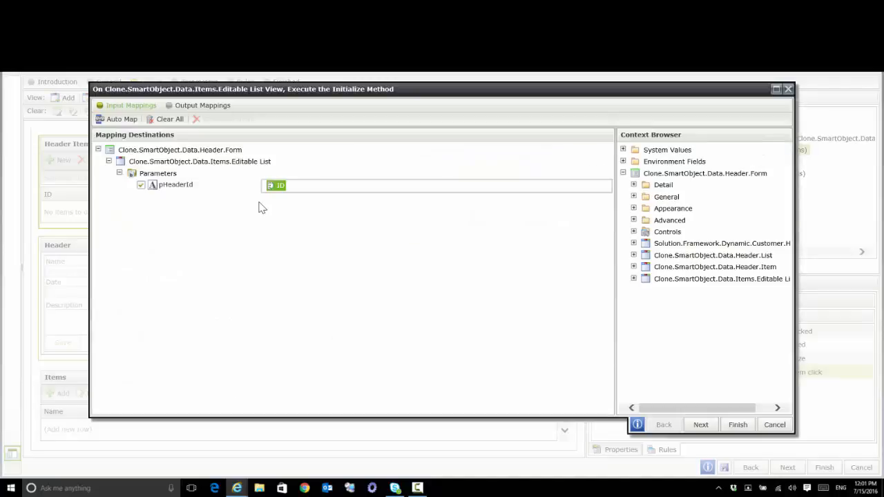
mouse_move(691, 257)
left_mouse_down()
mouse_move(654, 265)
mouse_move(634, 257)
left_mouse_up()
left_click(634, 255)
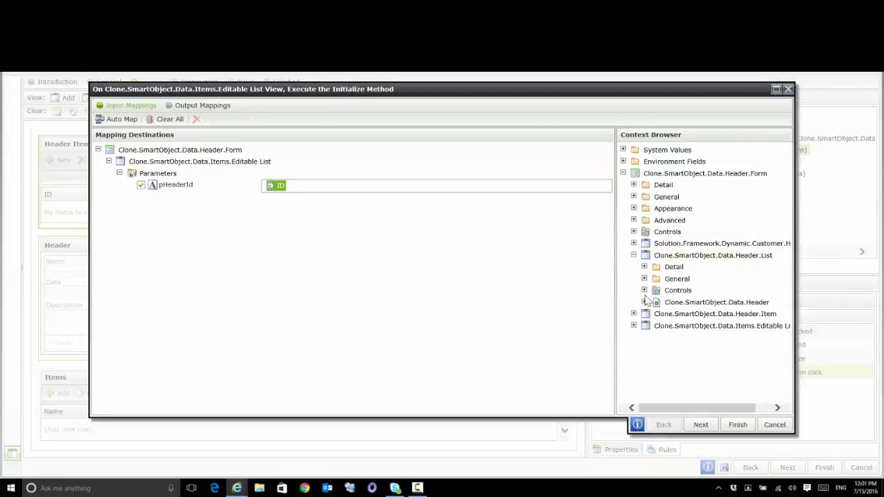
left_click(643, 303)
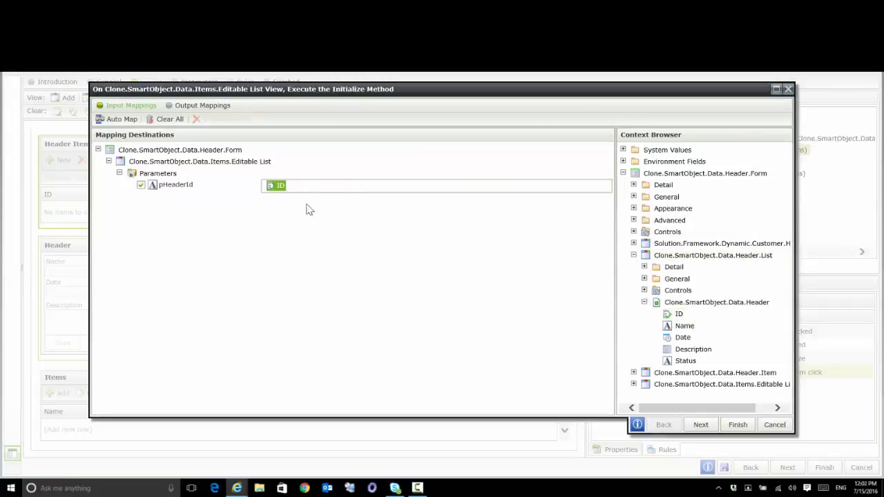
left_click(738, 426)
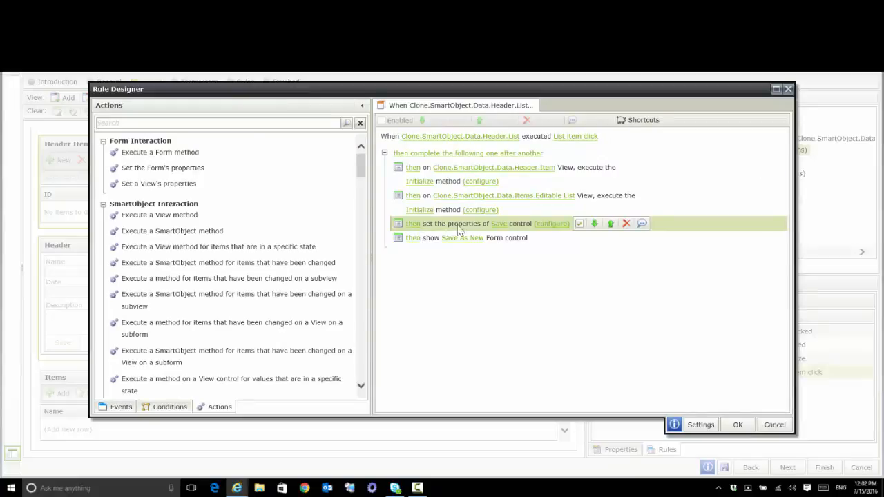
Check the Text value the rule sets on the Save control, and close the "List item click" rule.
left_click(553, 225)
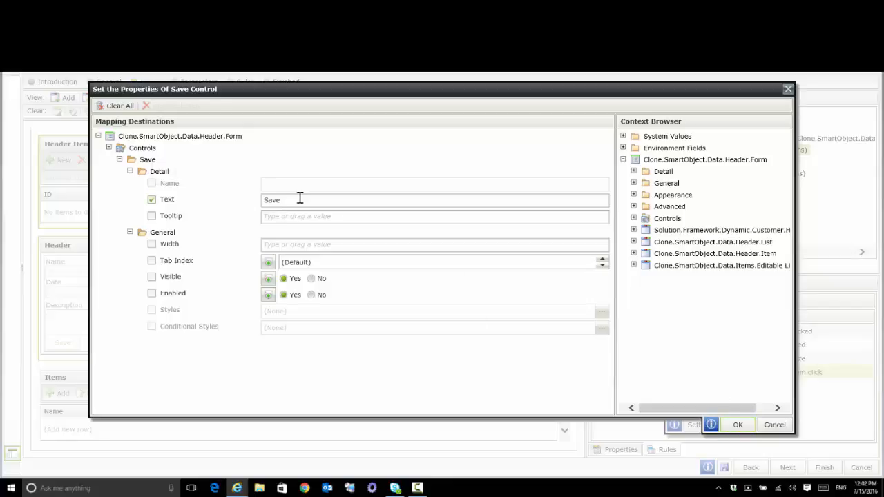
left_click(737, 424)
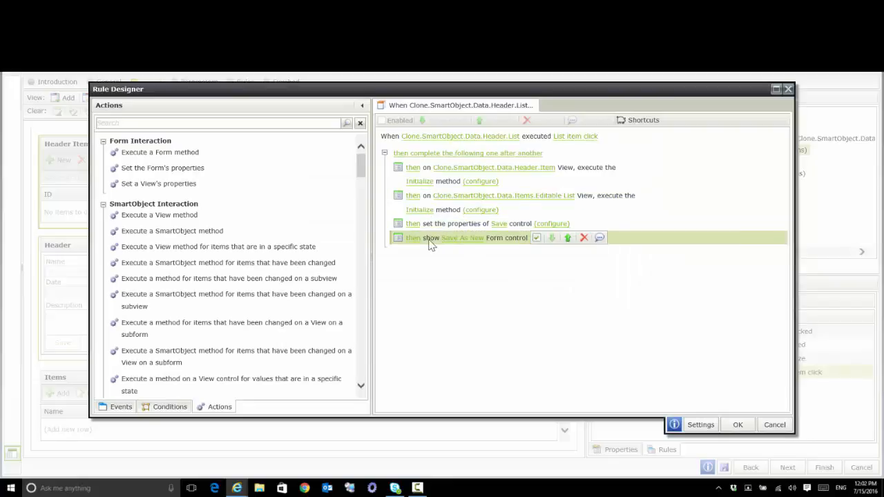
left_click(737, 424)
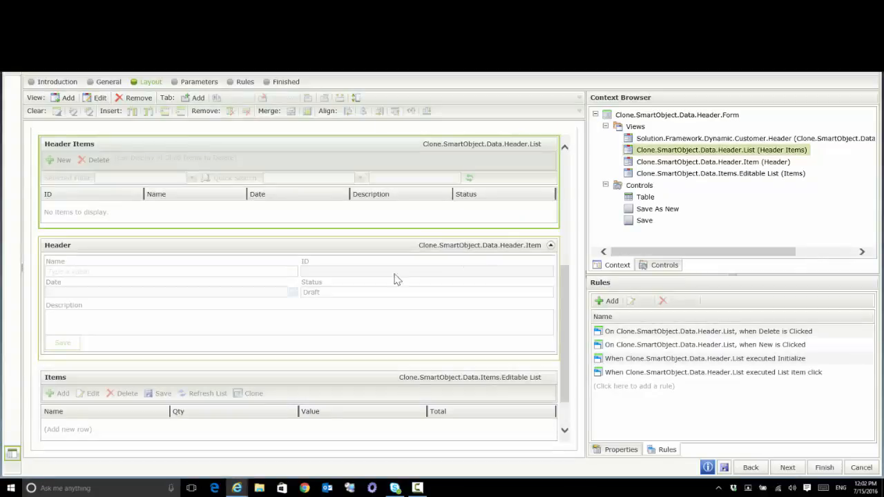
Review the header and items sections of the form layout and open the Save button's "When Save is Clicked" rule.
scroll(330, 300, "down", 1)
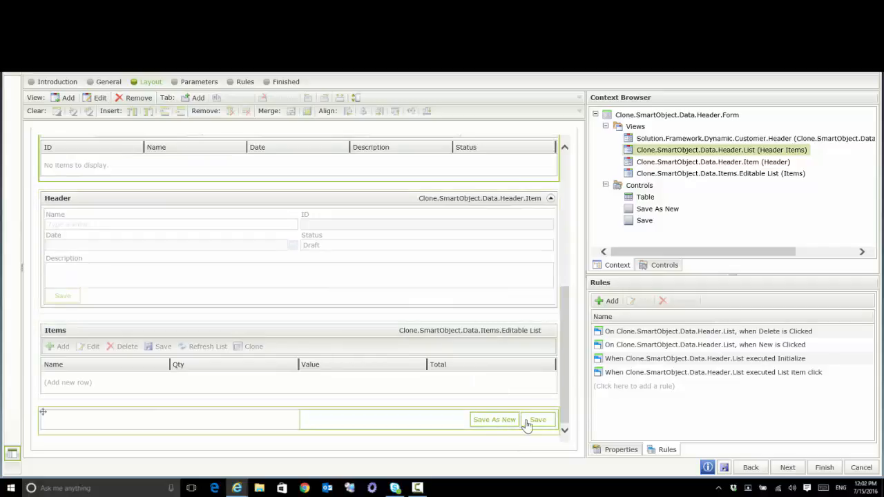
scroll(349, 272, "up", 2)
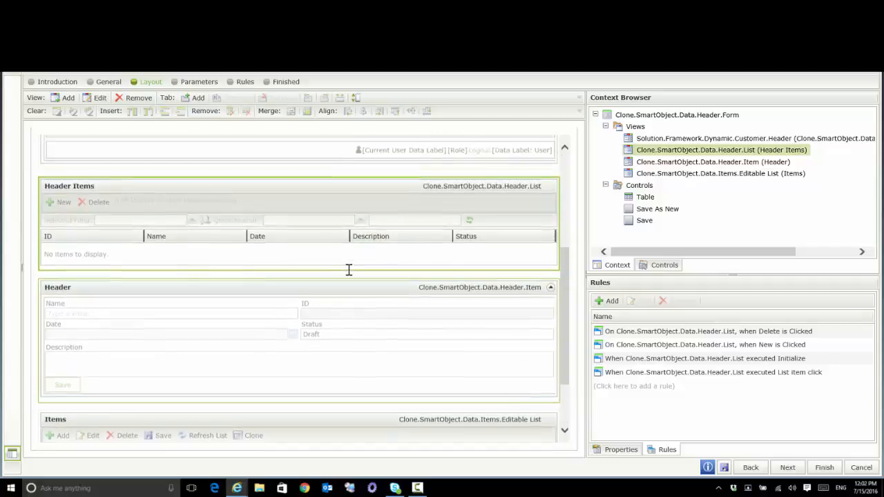
scroll(325, 311, "down", 2)
left_click(239, 265)
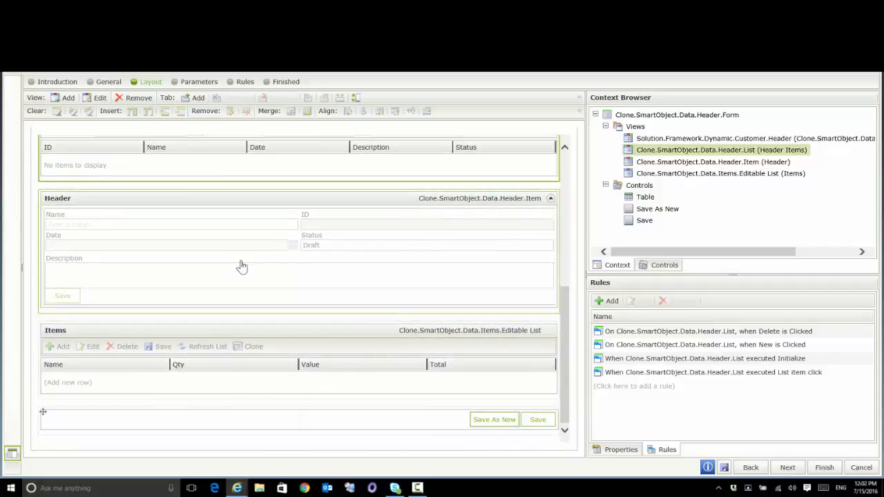
left_click(292, 384)
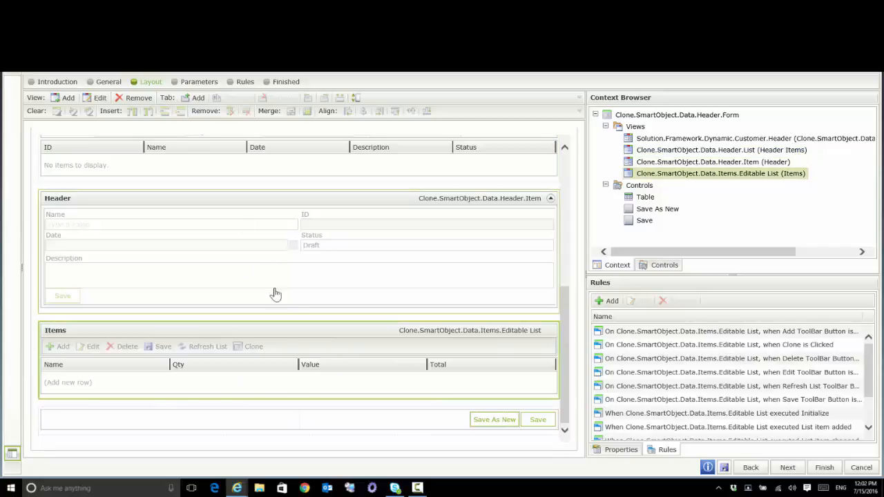
left_click(538, 420)
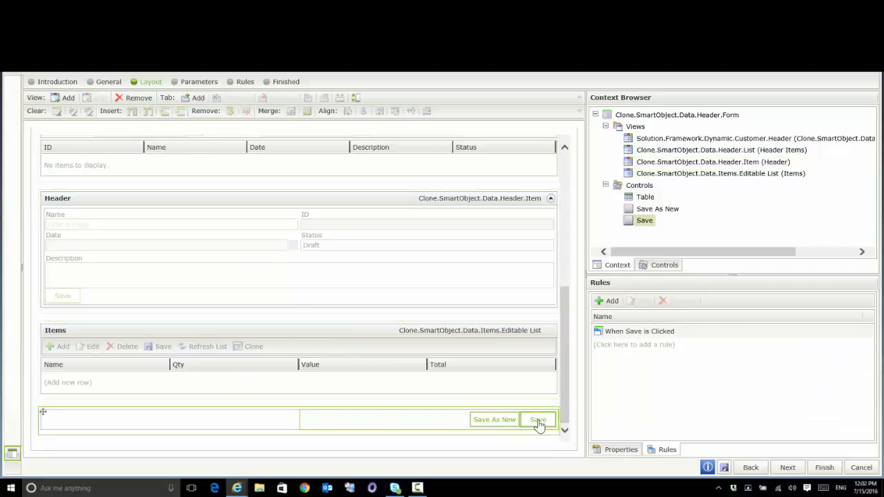
left_click(647, 333)
left_click(645, 301)
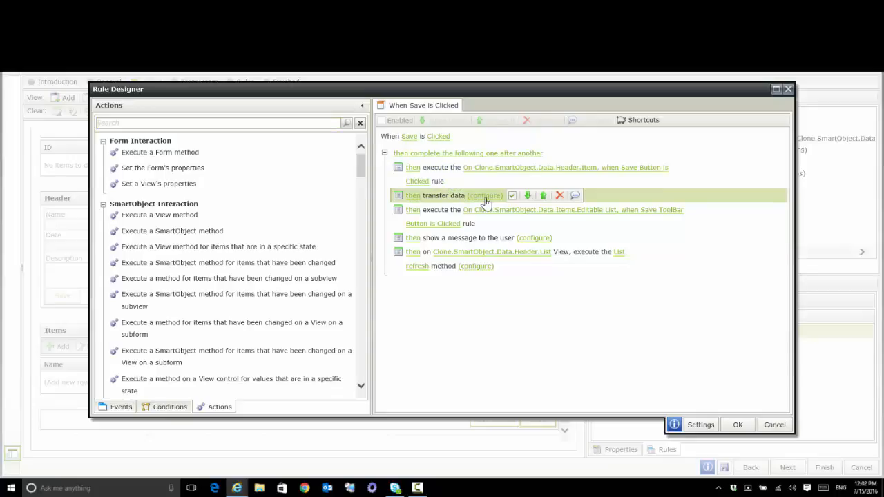
Inspect the Save rule's transfer data mapping from the Header Item view's ID to the Items Editable List's pHeaderId parameter.
left_click(485, 199)
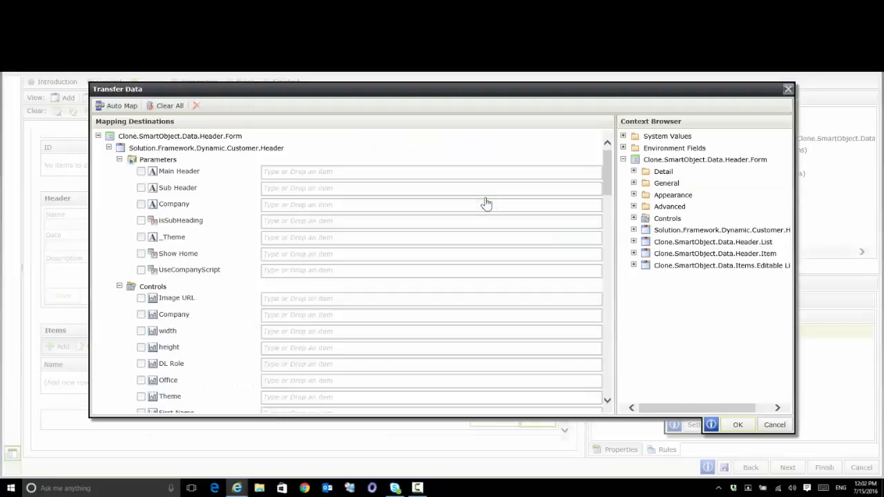
scroll(464, 283, "down", 3)
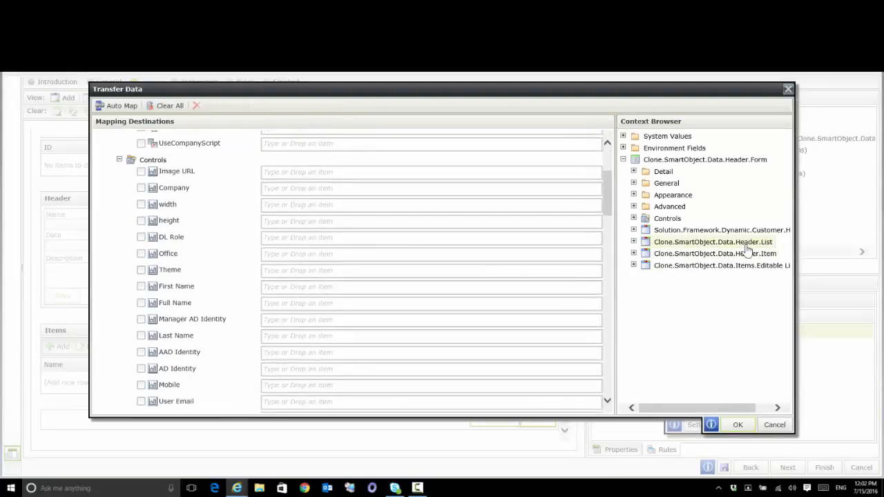
left_click(634, 254)
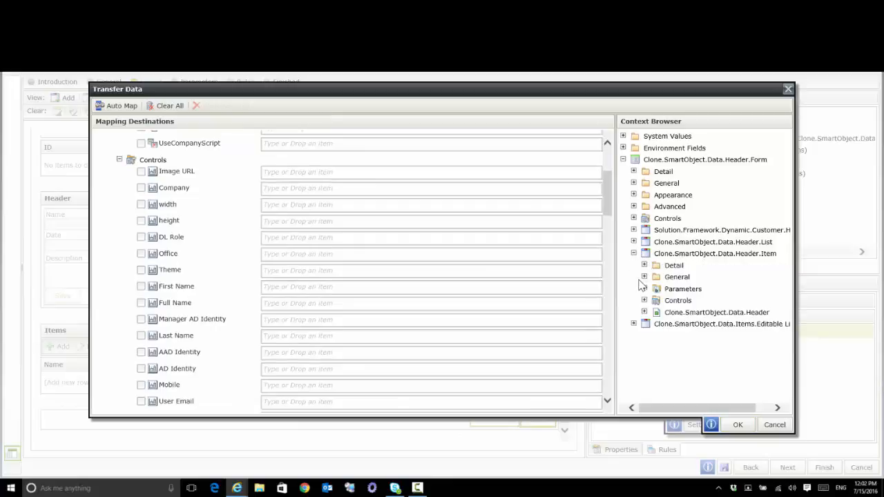
double_click(665, 315)
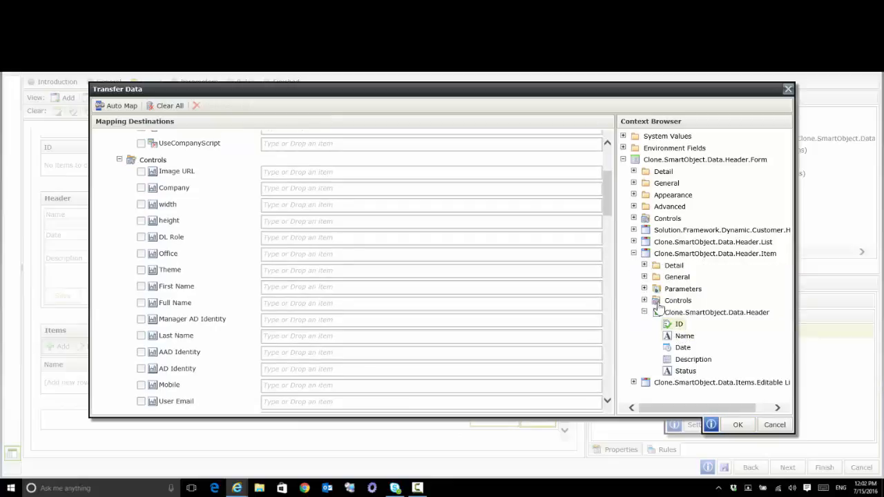
mouse_move(607, 202)
left_mouse_down()
mouse_move(615, 345)
mouse_move(597, 363)
mouse_move(561, 372)
left_mouse_up()
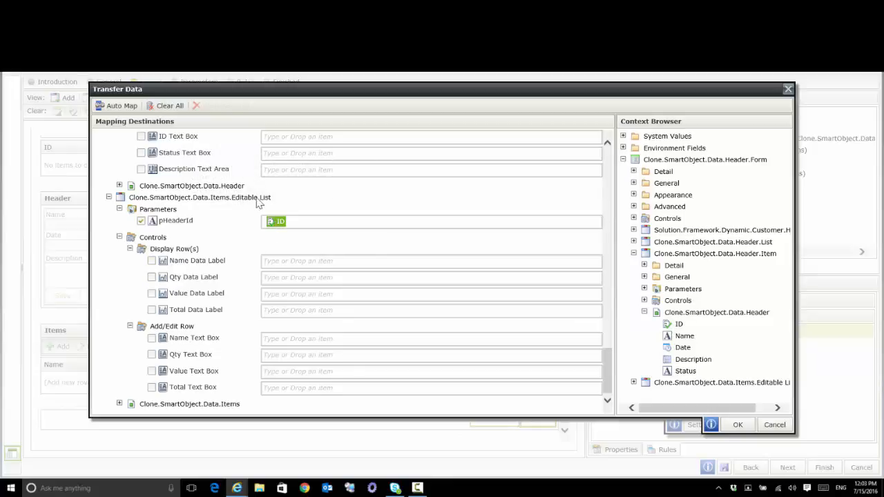
left_click(736, 425)
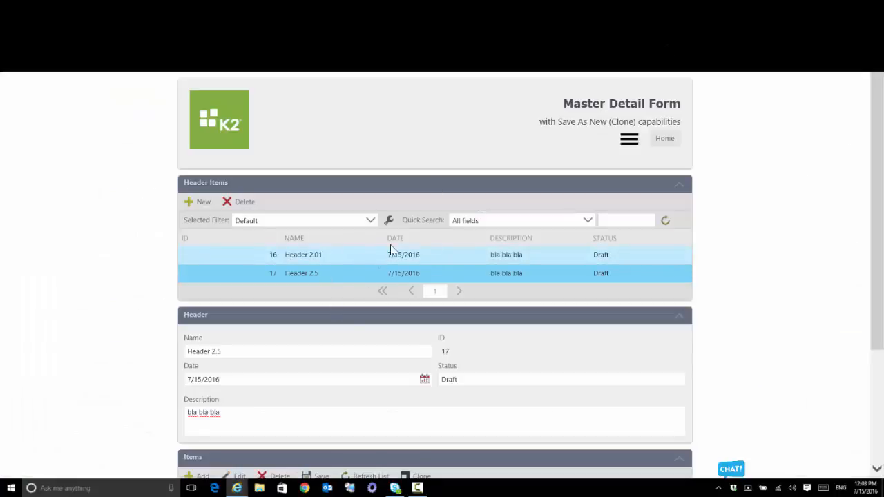
Look over the running Master Detail Form in the browser, and close the Save button's rule in the form designer.
scroll(371, 290, "down", 2)
scroll(384, 213, "up", 1)
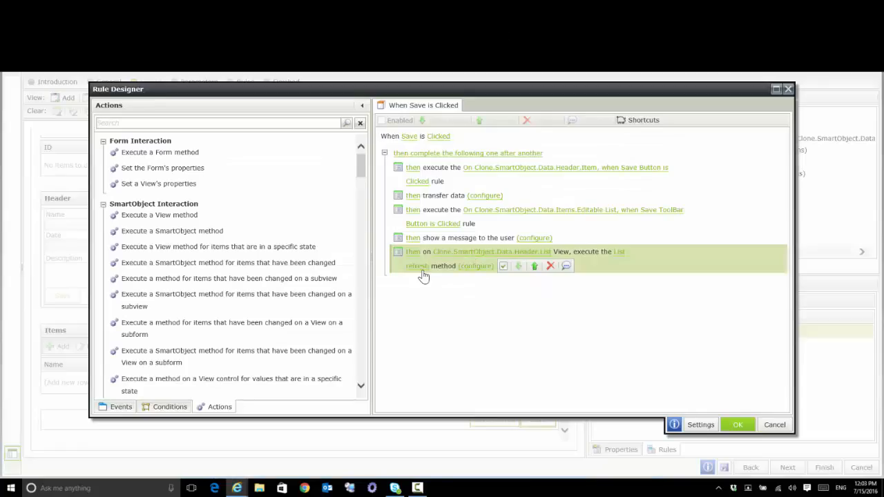
left_click(738, 425)
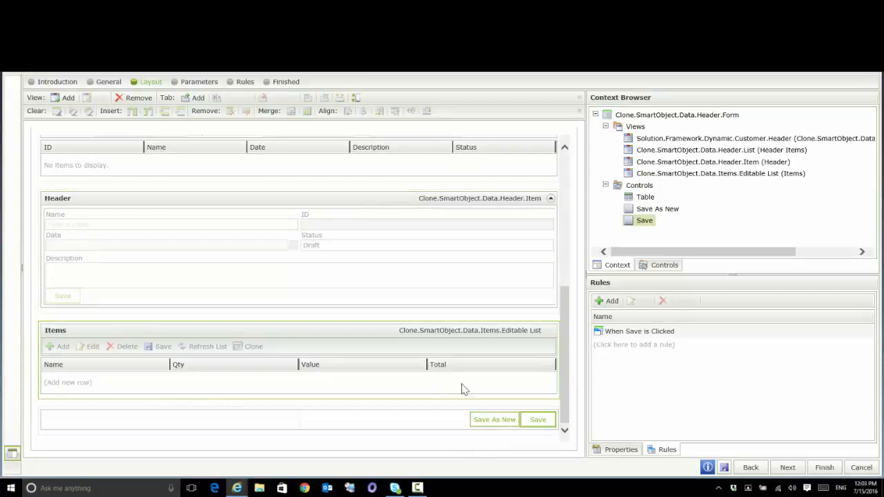
Open the Save As New button's "When Save As New is Clicked" rule to view its actions.
left_click(495, 421)
left_click(655, 333)
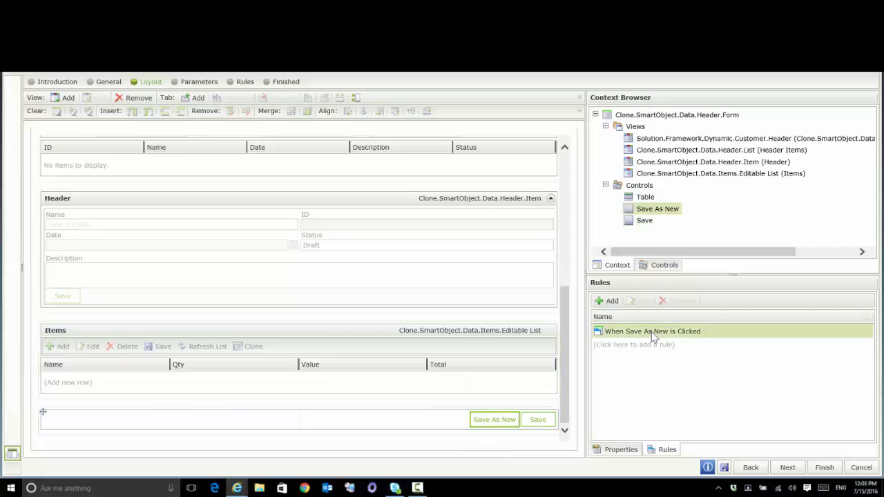
left_click(641, 303)
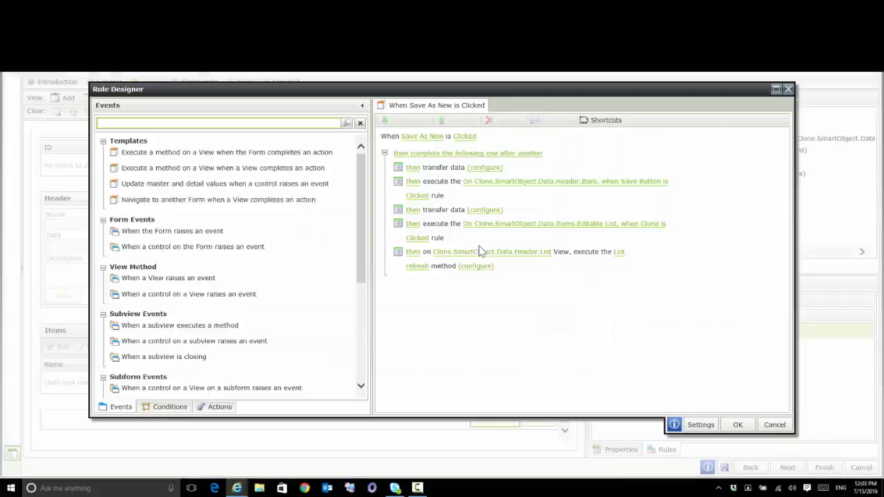
left_click(477, 251)
left_click(477, 170)
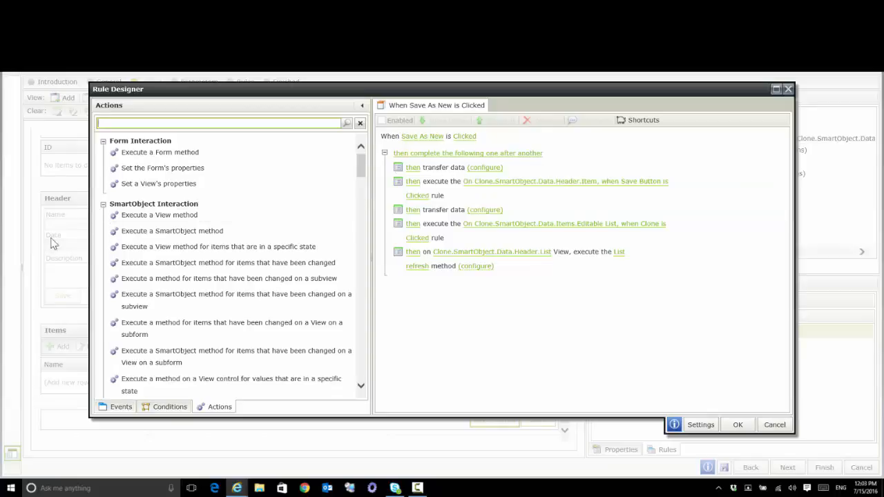
Inspect the Save As New rule's first transfer data mapping for the Header Item view's pId, ID Text Box and ID, then close the rule.
left_click(482, 170)
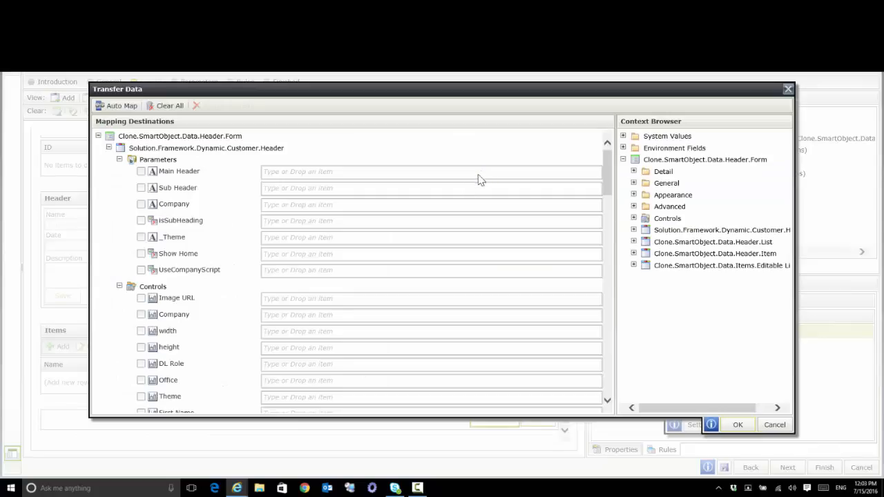
scroll(300, 275, "down", 20)
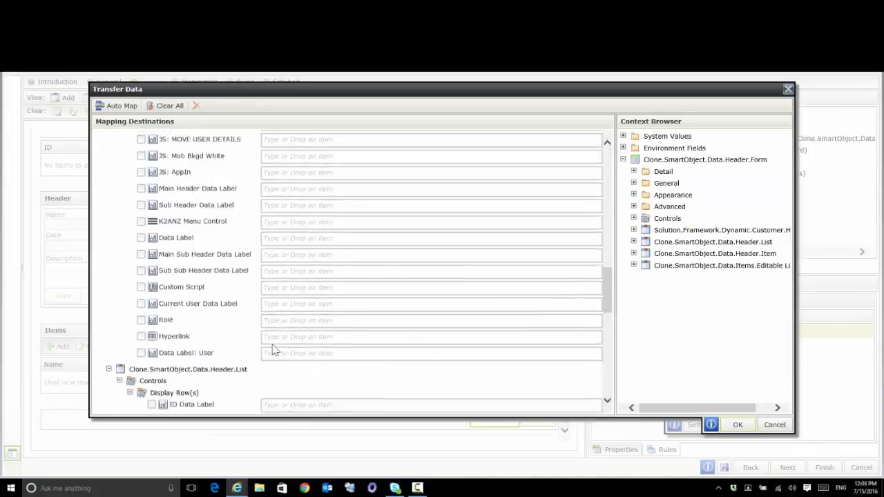
scroll(231, 364, "down", 5)
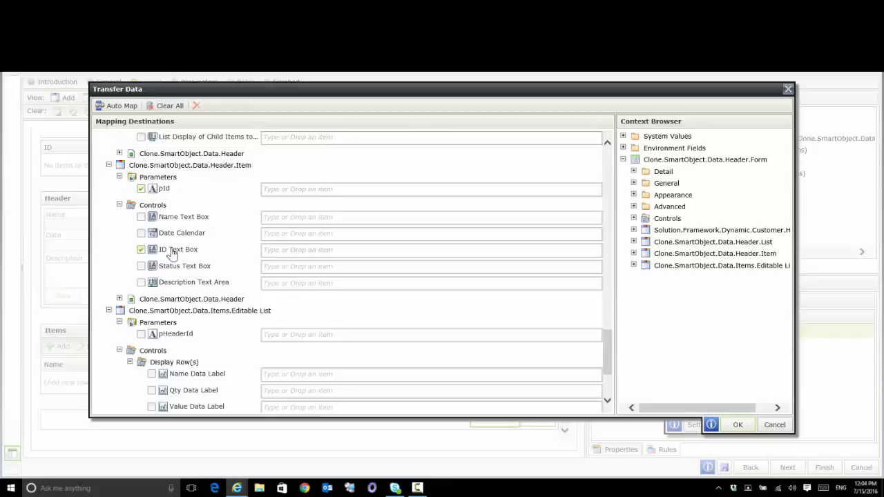
left_click(120, 299)
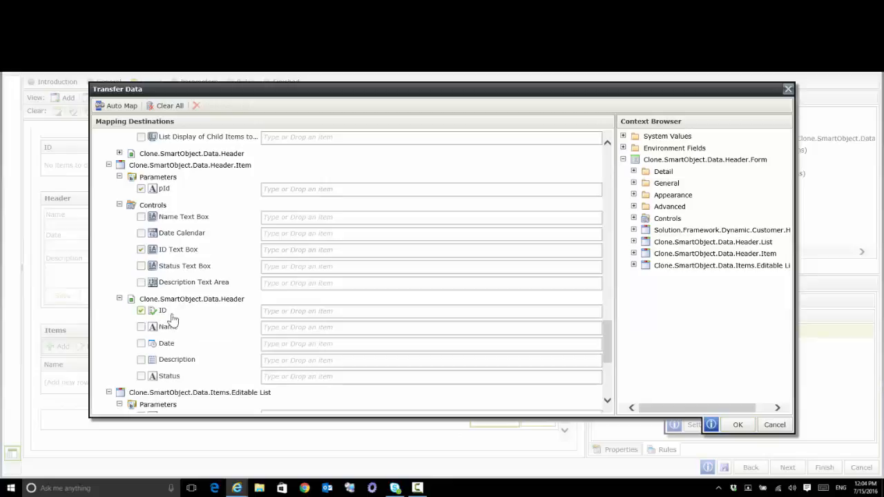
left_click(737, 426)
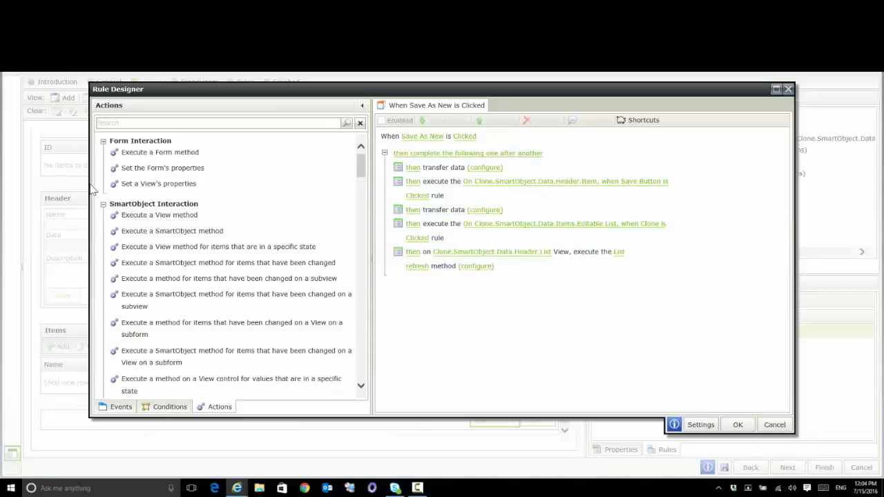
left_click(738, 425)
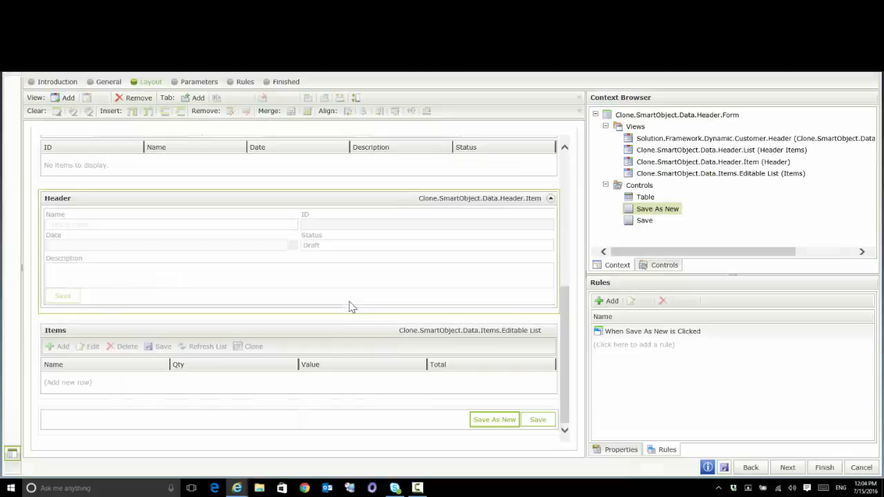
Open the form's Header Items list view, Clone.SmartObject.Data.Header.List, for editing in the View Designer.
scroll(320, 366, "up", 3)
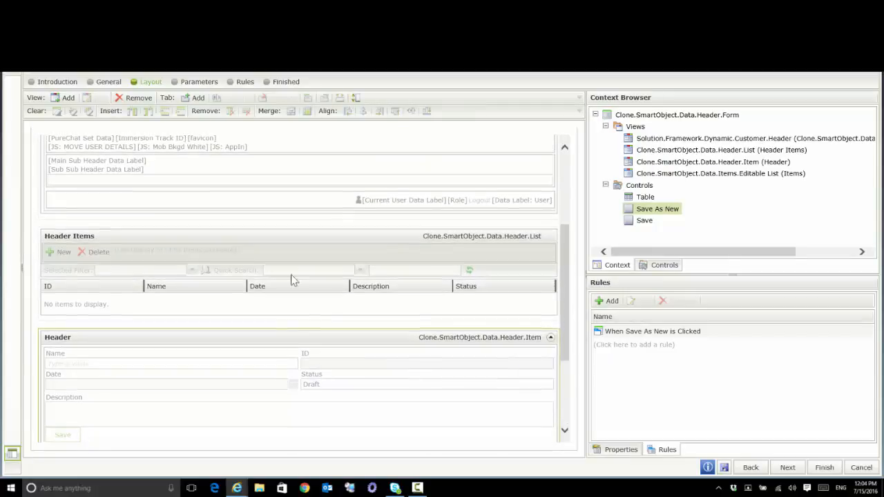
scroll(304, 373, "down", 2)
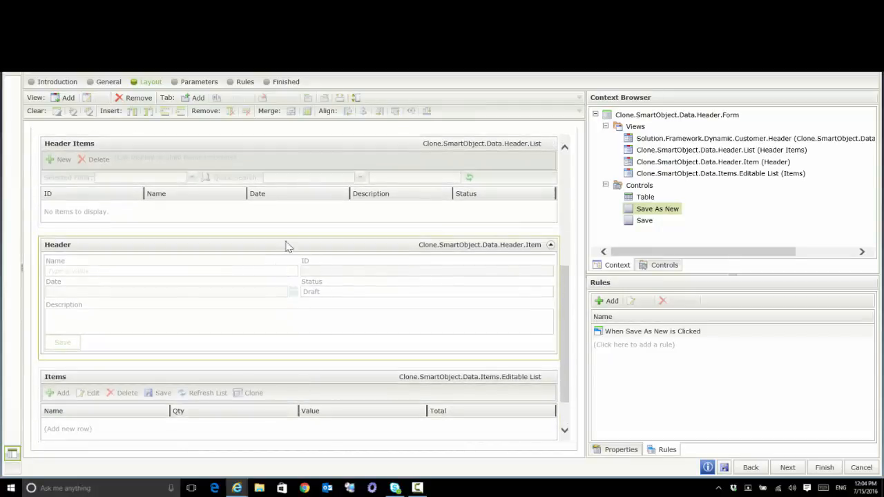
scroll(273, 284, "up", 1)
scroll(193, 370, "down", 3)
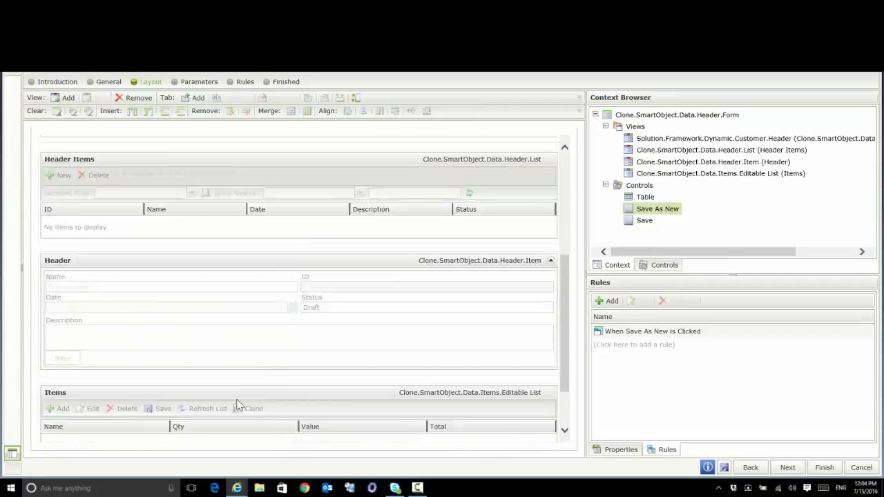
scroll(178, 311, "up", 5)
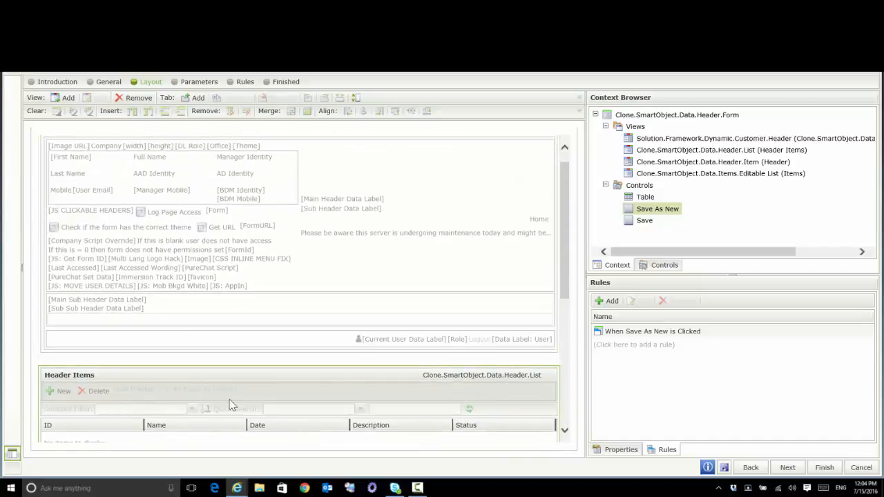
scroll(229, 399, "down", 3)
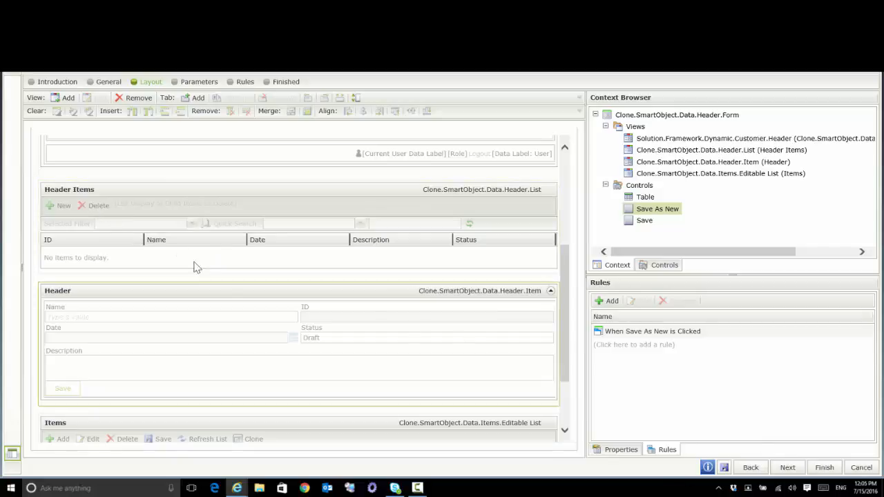
left_click(132, 192)
left_click(100, 101)
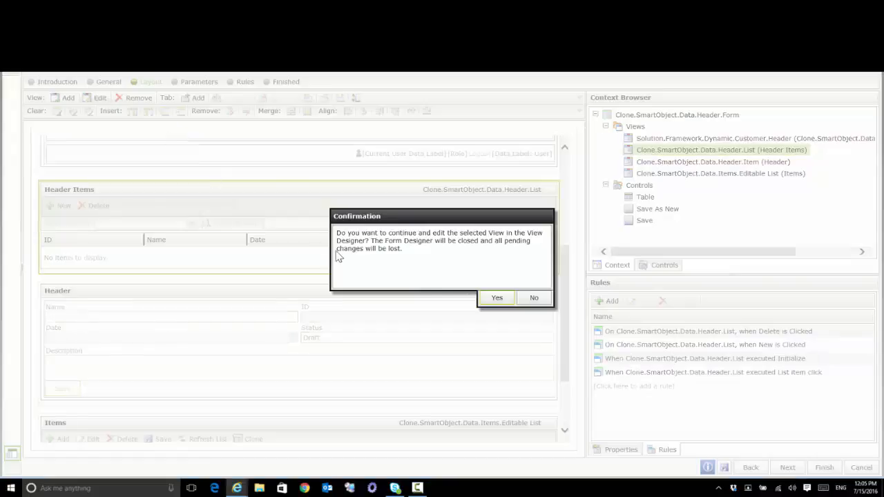
left_click(493, 299)
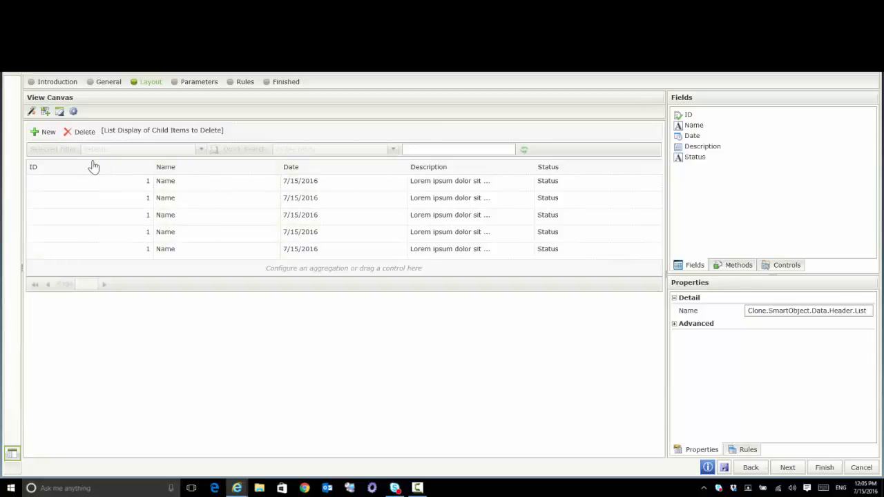
Inspect the data source configuration of the List Display of Child Items to Delete control beside the Delete button.
left_click(83, 132)
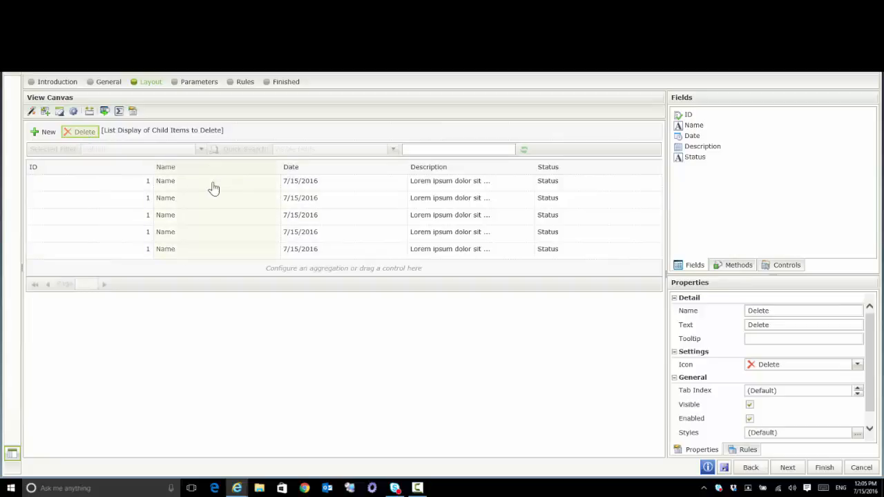
left_click(135, 133)
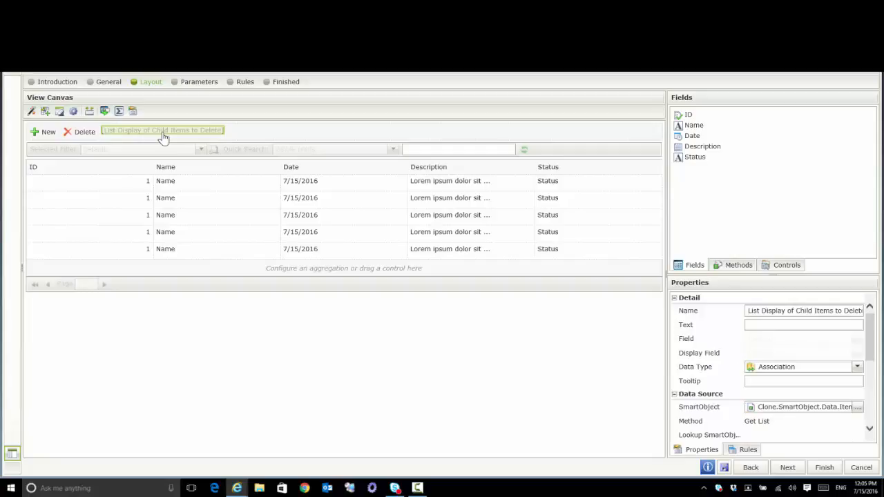
scroll(744, 418, "down", 2)
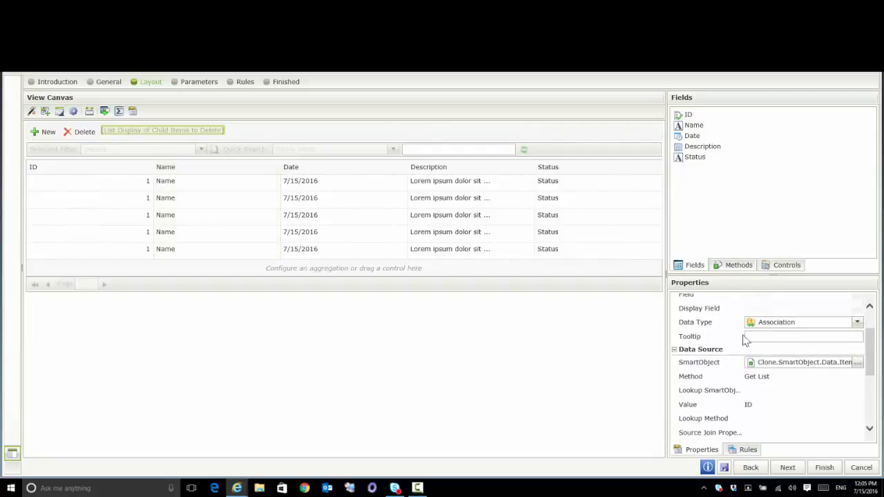
left_click(856, 364)
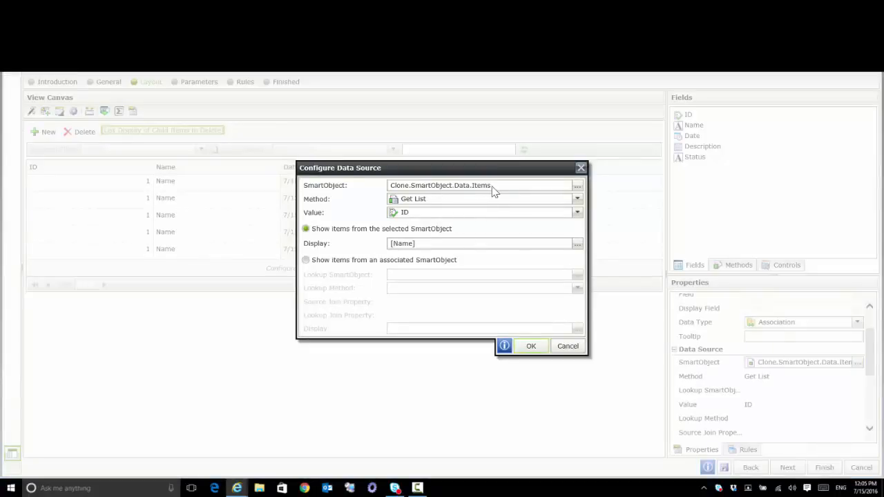
left_click(531, 347)
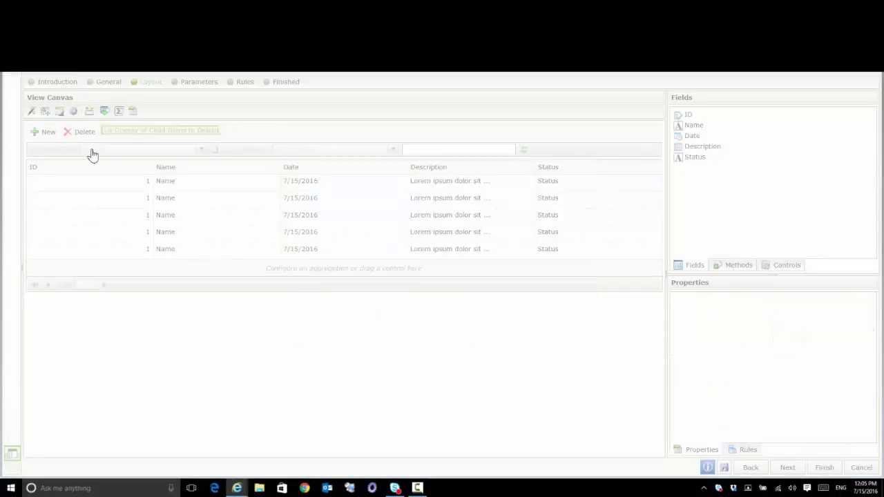
Open the Delete button's "When Delete is Clicked" rule and move the Rule Designer clear of the view's toolbar.
left_click(84, 133)
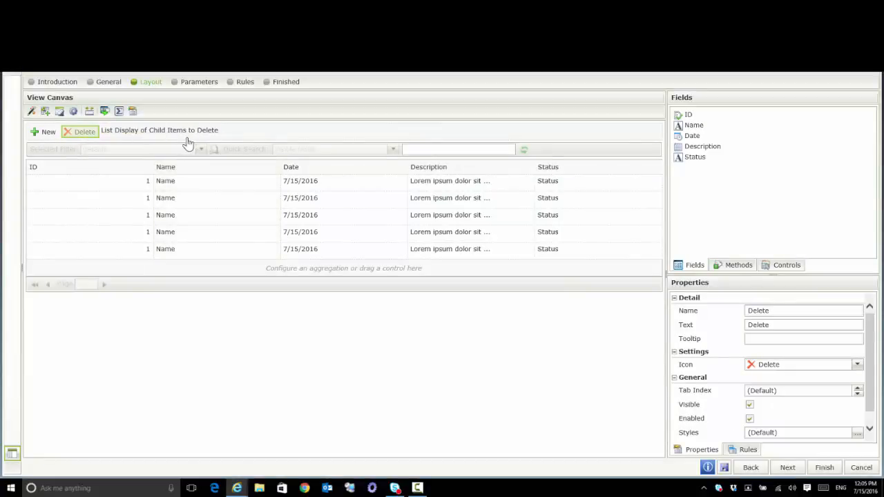
left_click(747, 449)
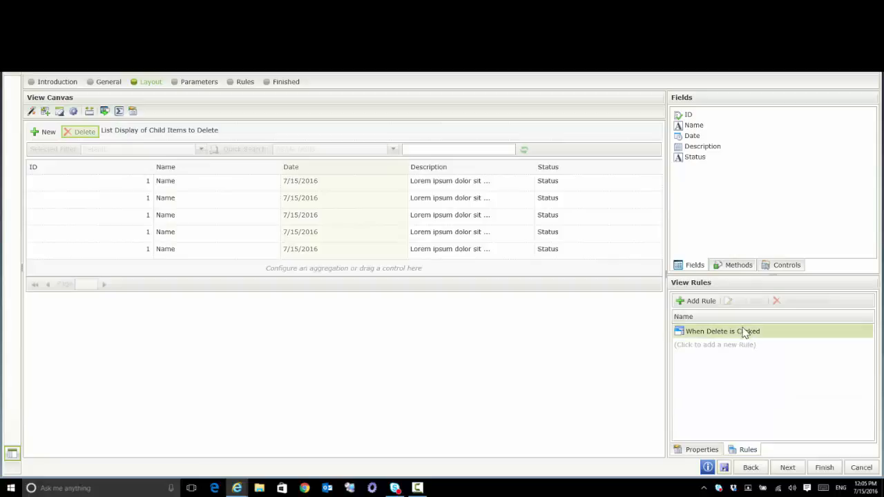
double_click(746, 332)
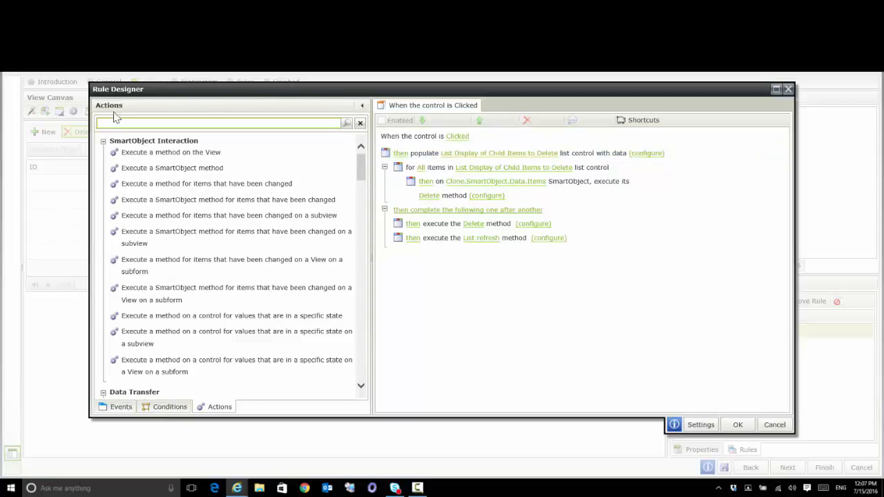
left_click_drag(321, 91, 409, 122)
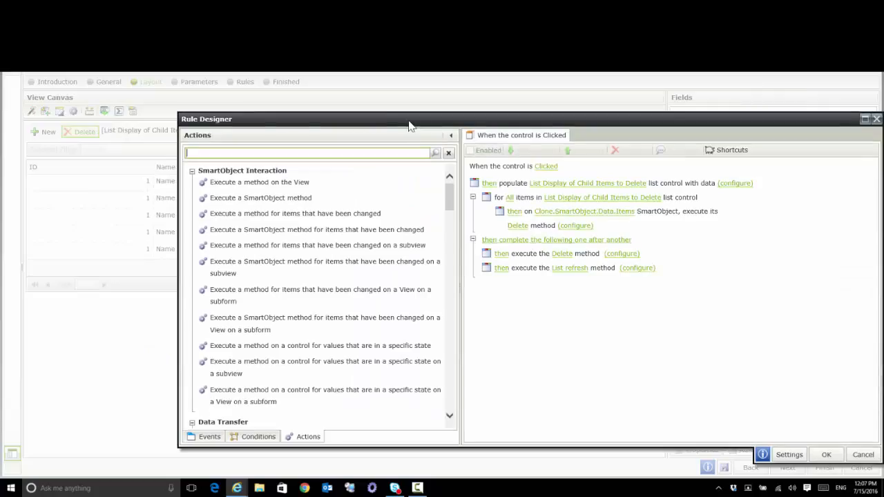
Inspect the populate action's input mapping from the Header SmartObject's ID to the Items Get List method's HeaderId.
left_click(732, 184)
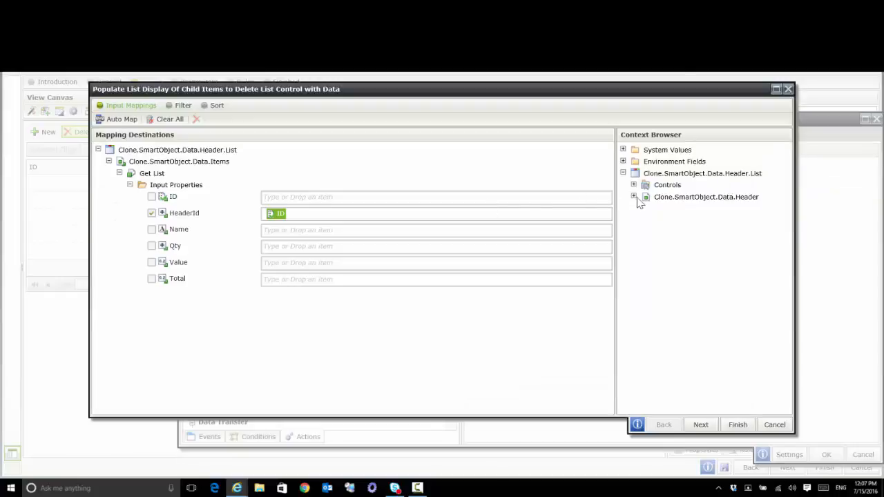
left_click(634, 198)
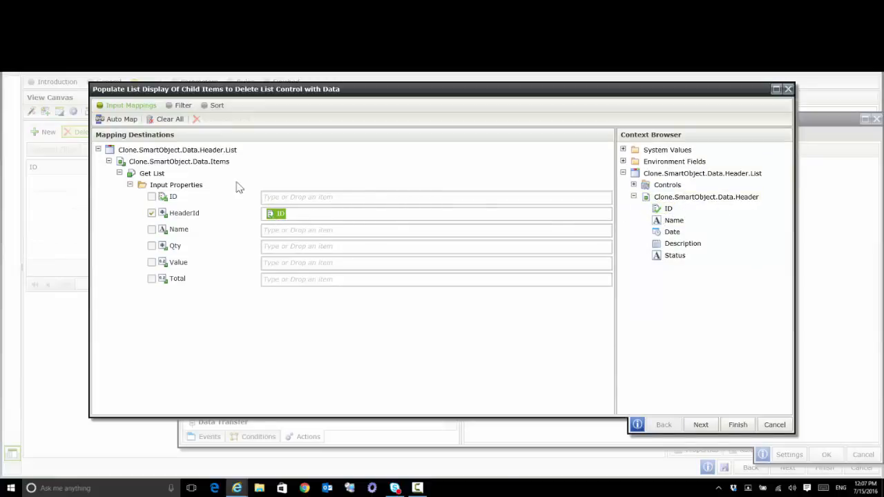
left_click(736, 424)
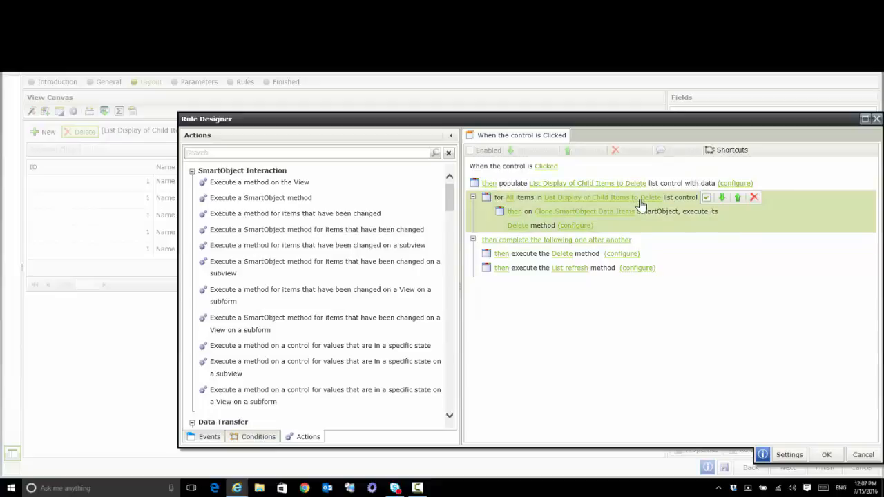
Inspect the Items SmartObject's Delete method mapping and the ID field available under the List Display of Child Items to Delete control.
left_click(575, 225)
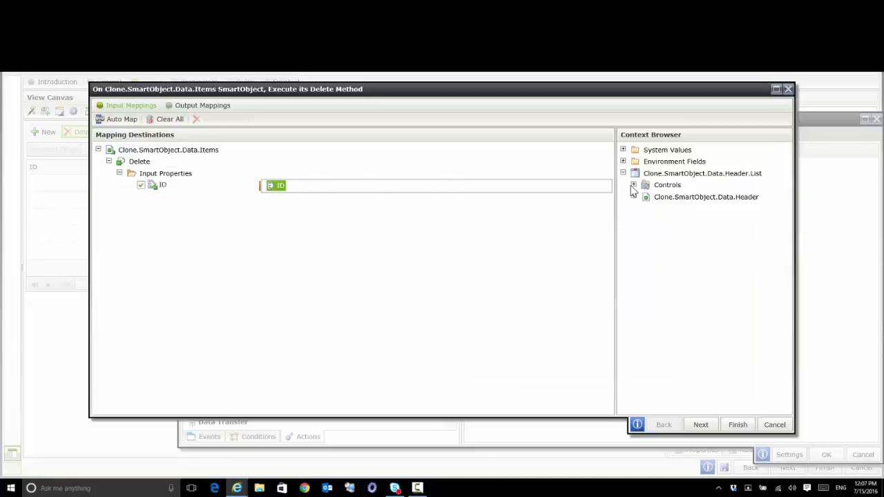
left_click(633, 185)
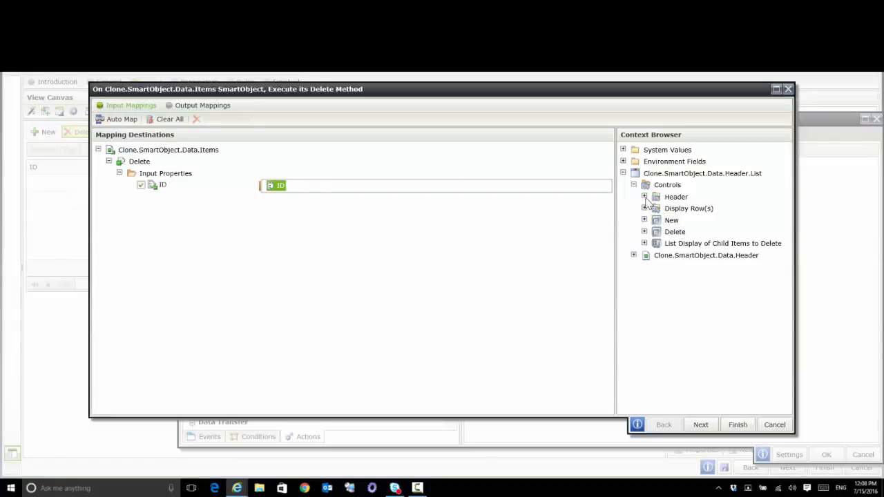
left_click(644, 197)
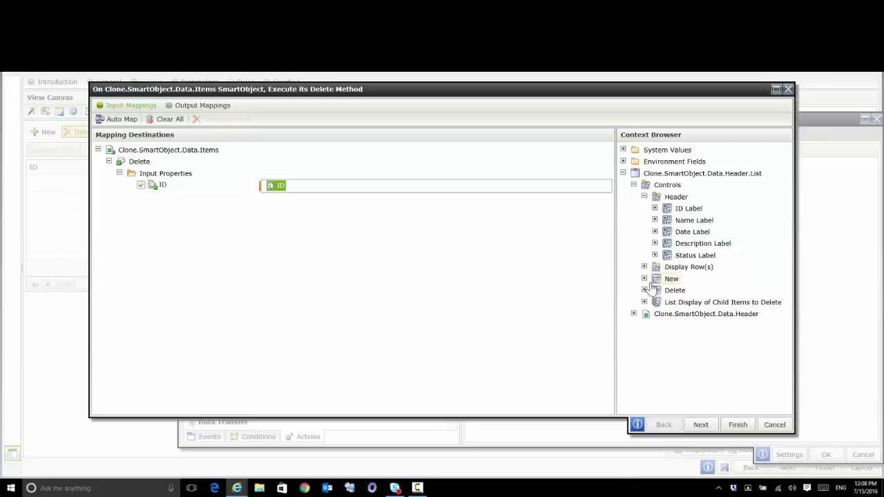
left_click(644, 302)
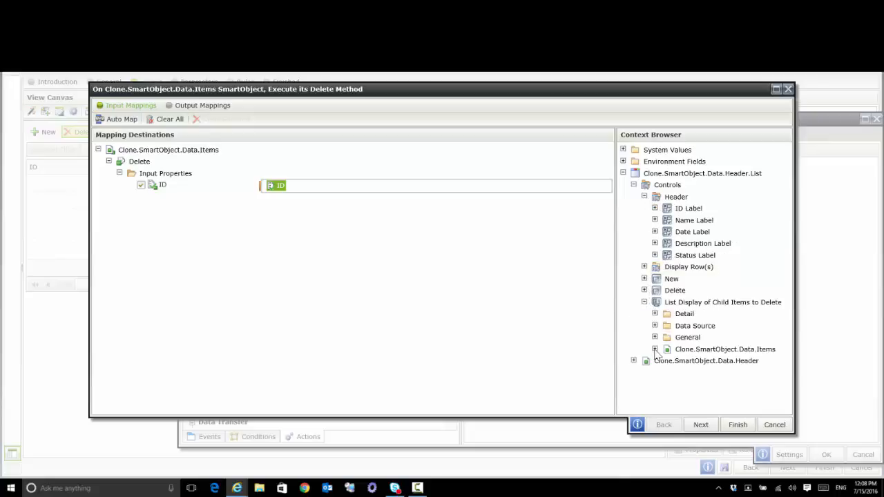
left_click(654, 349)
scroll(722, 355, "down", 1)
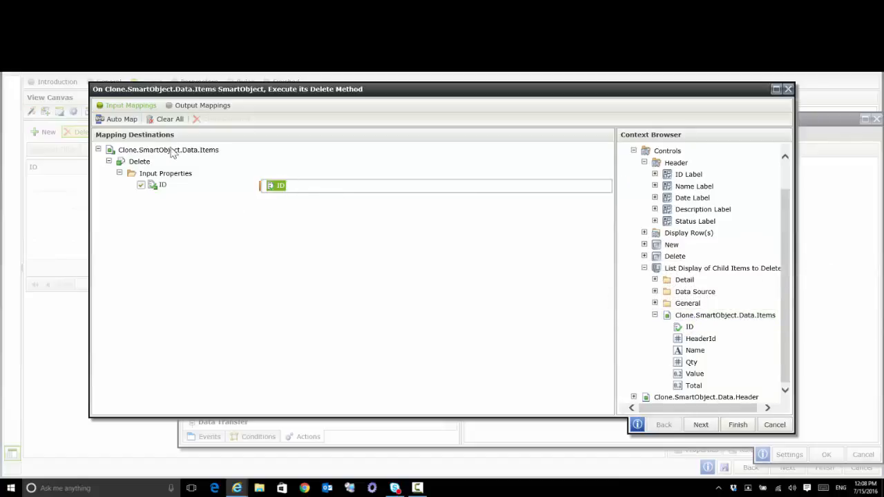
left_click(737, 425)
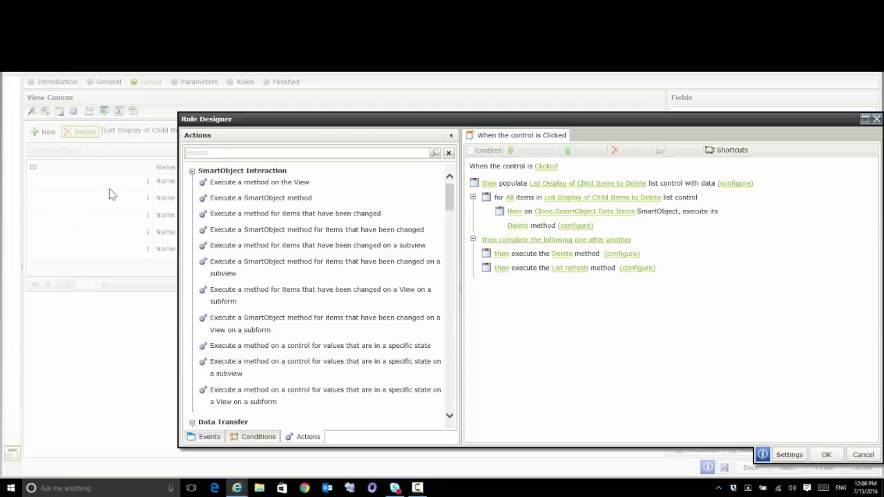
Inspect the header's Delete method mapping to the Header SmartObject's ID and close the Delete button's rule.
left_click(620, 256)
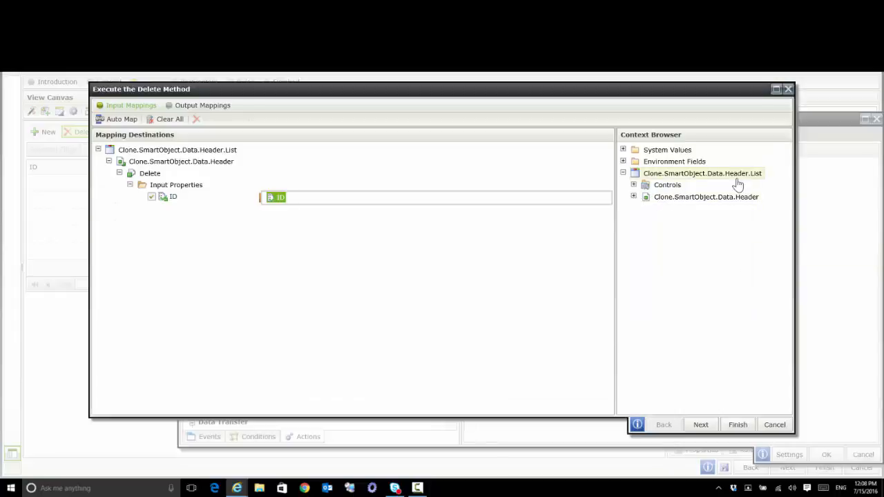
left_click(634, 196)
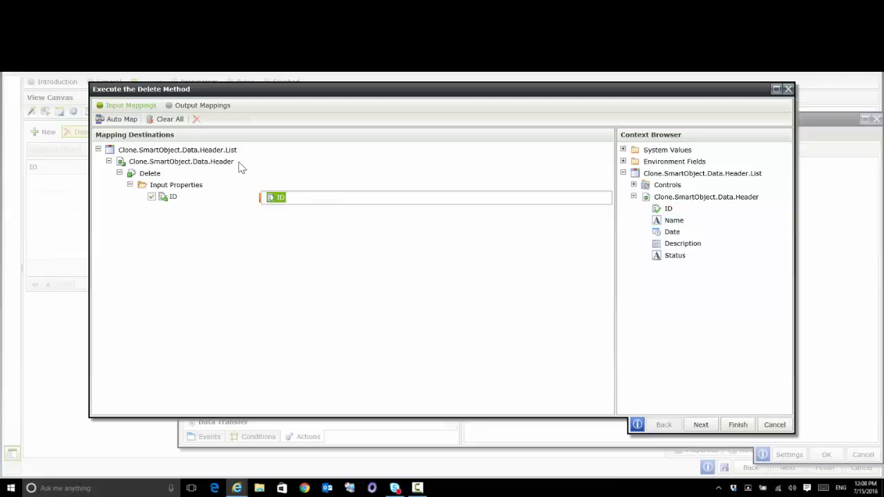
left_click(738, 425)
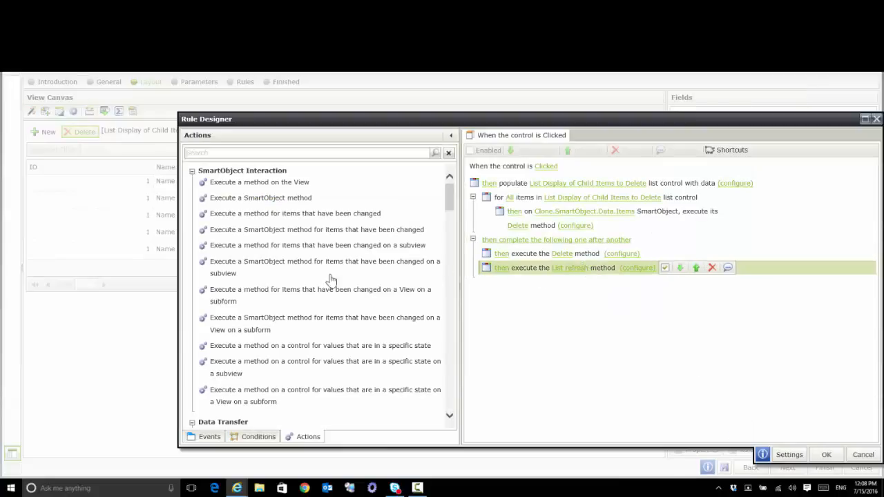
left_click(825, 454)
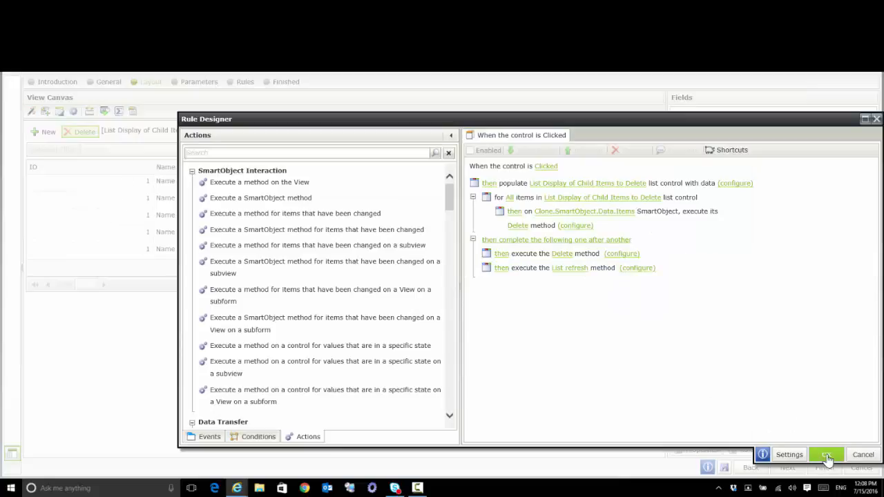